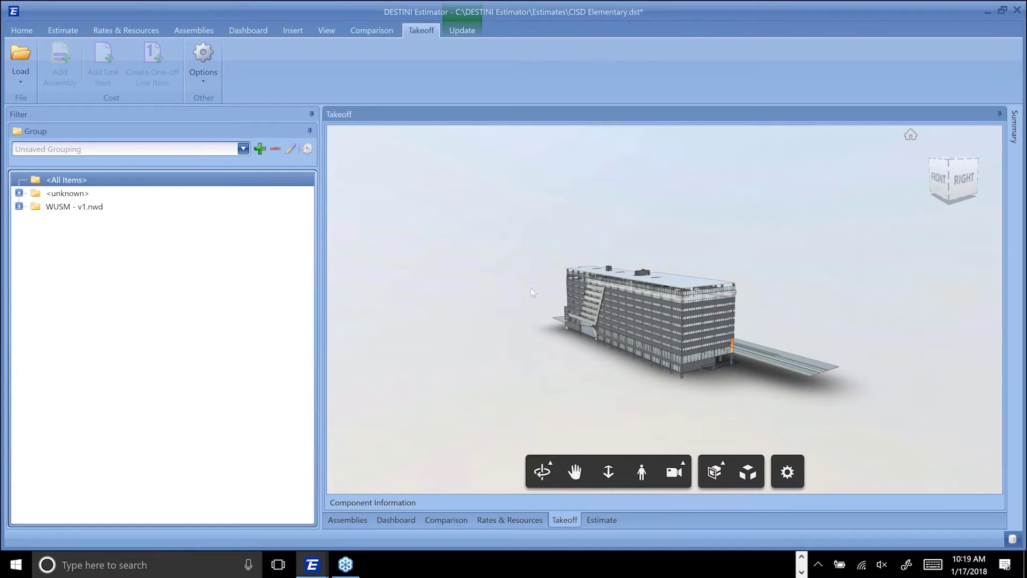
# - Orbit the WUSM - v1.nwd building model to a new angle and zoom in
pyautogui.moveTo(531, 293); pyautogui.dragTo(522, 321)
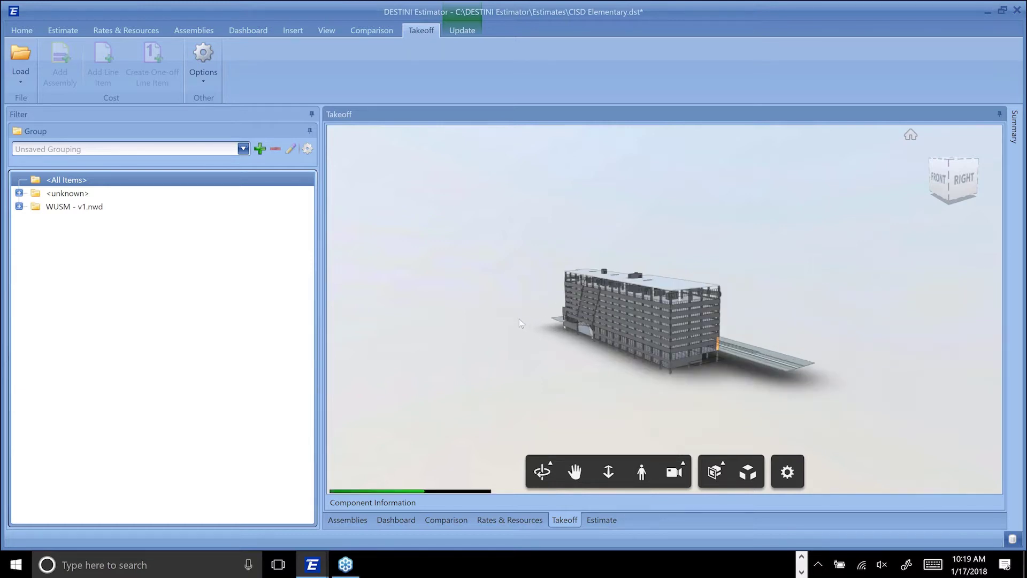
pyautogui.scroll(3, 519, 319)
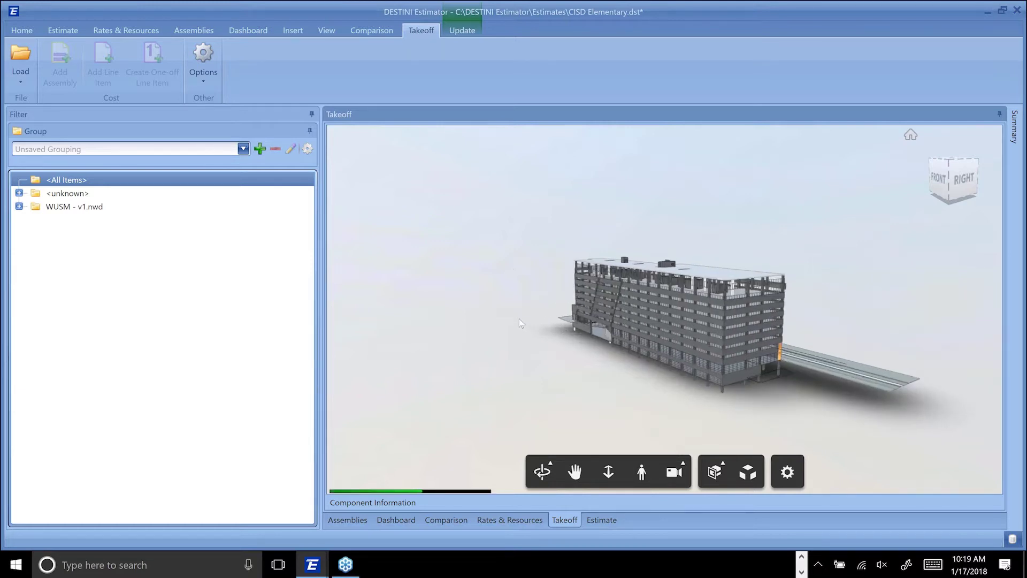
# - Remove the Item - Name Level 1 grouping so the tree groups by level, then isolate Level 2
pyautogui.click(262, 150)
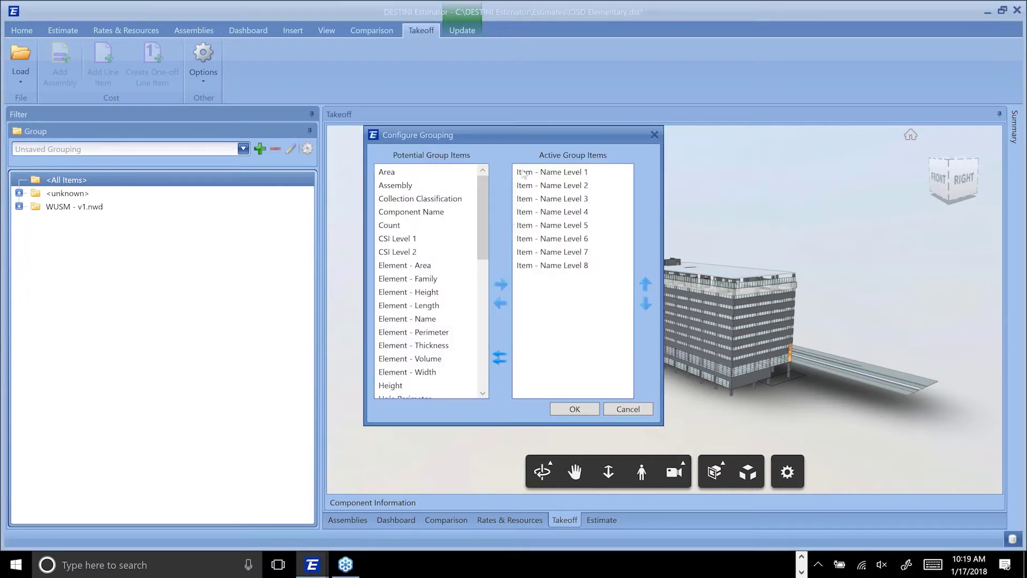
pyautogui.click(524, 173)
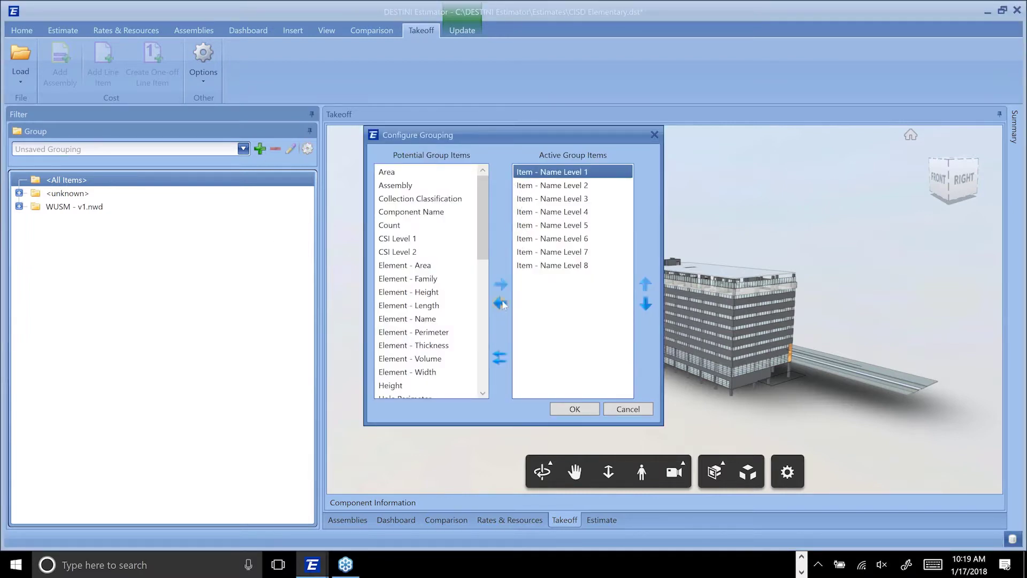
pyautogui.click(501, 304)
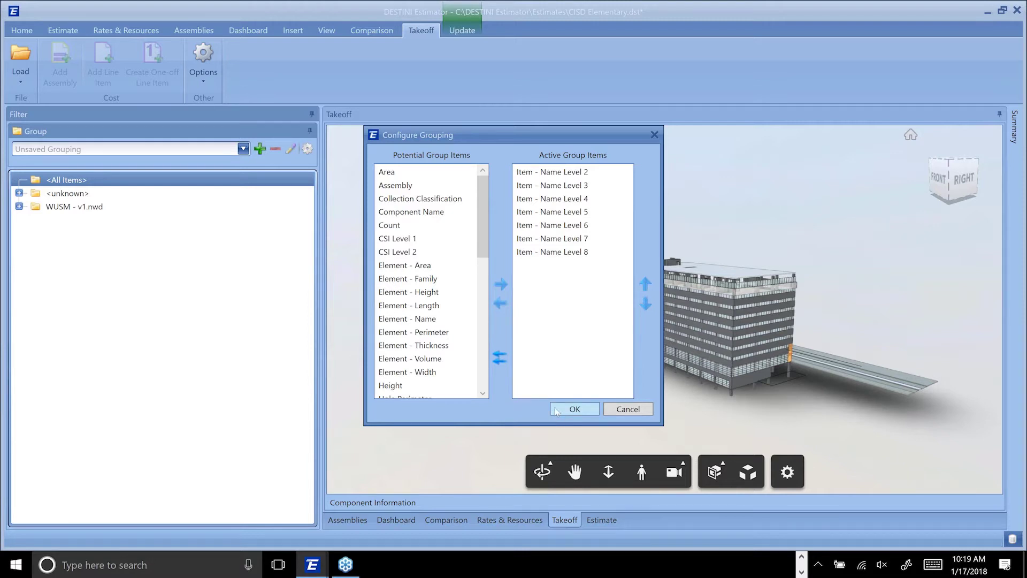
pyautogui.click(557, 410)
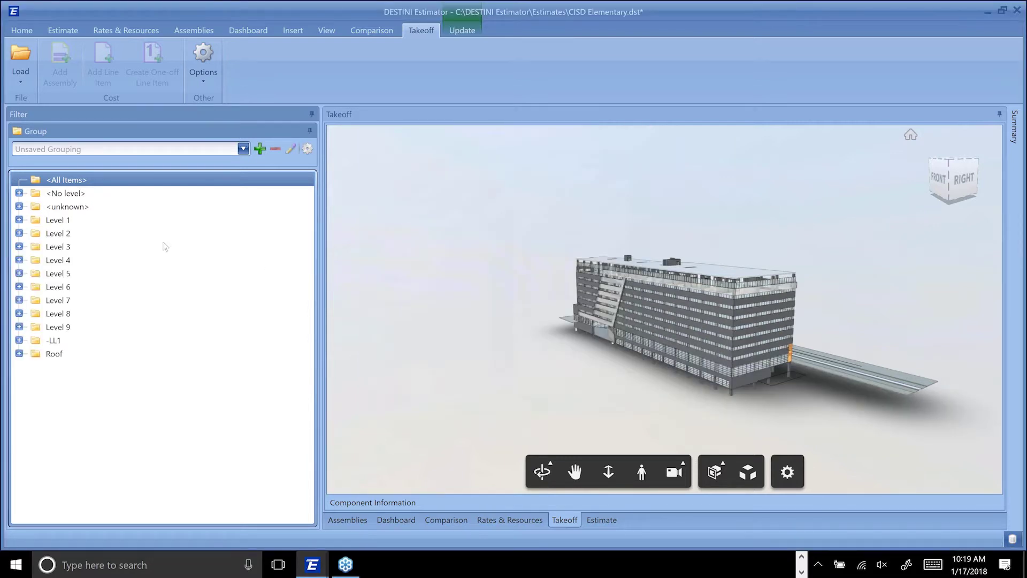
pyautogui.click(58, 220)
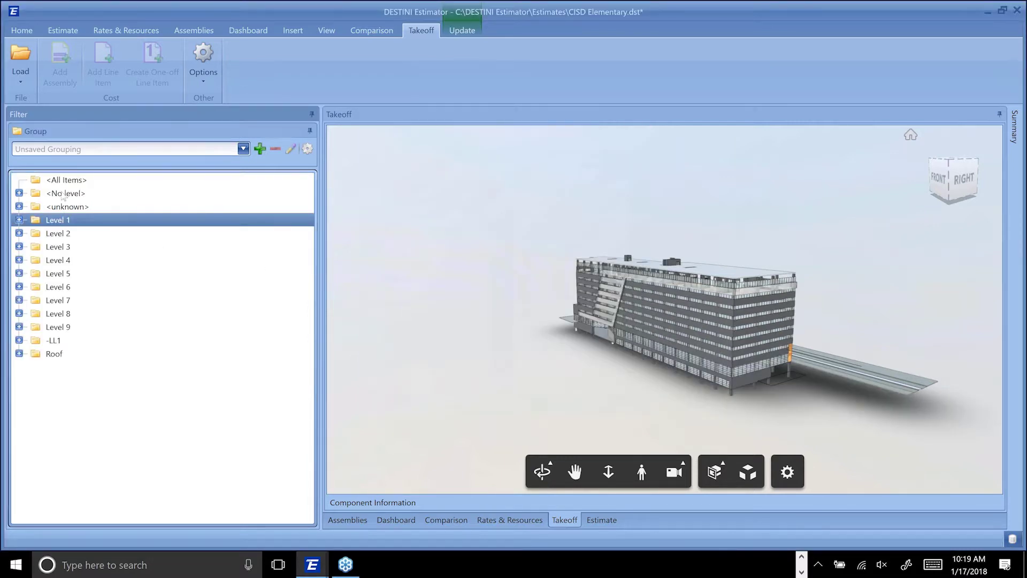
pyautogui.press('Down')
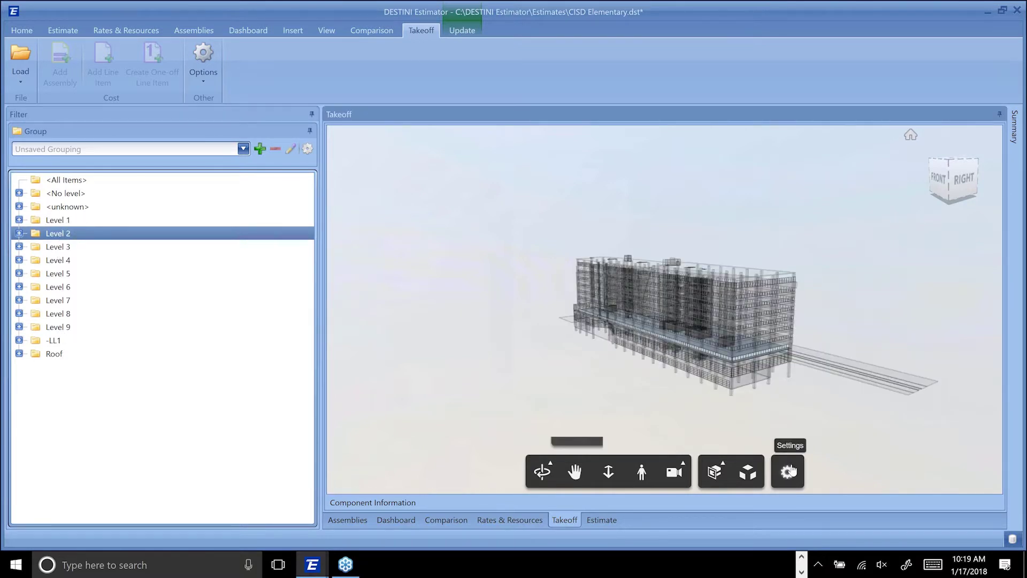
# - Turn off Ghost hidden objects in the viewer settings
pyautogui.click(787, 472)
pyautogui.scroll(-3, 760, 371)
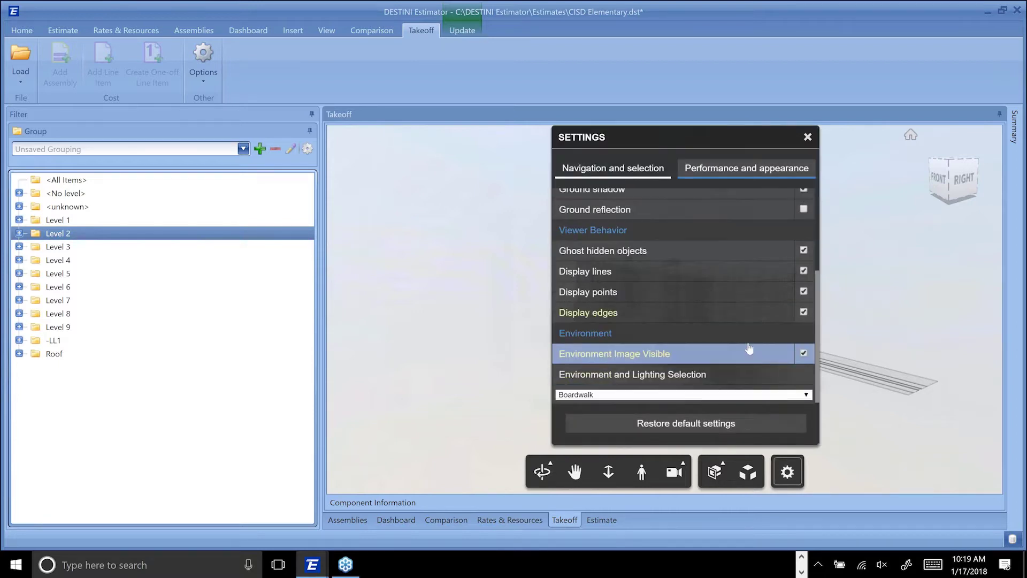
pyautogui.click(771, 252)
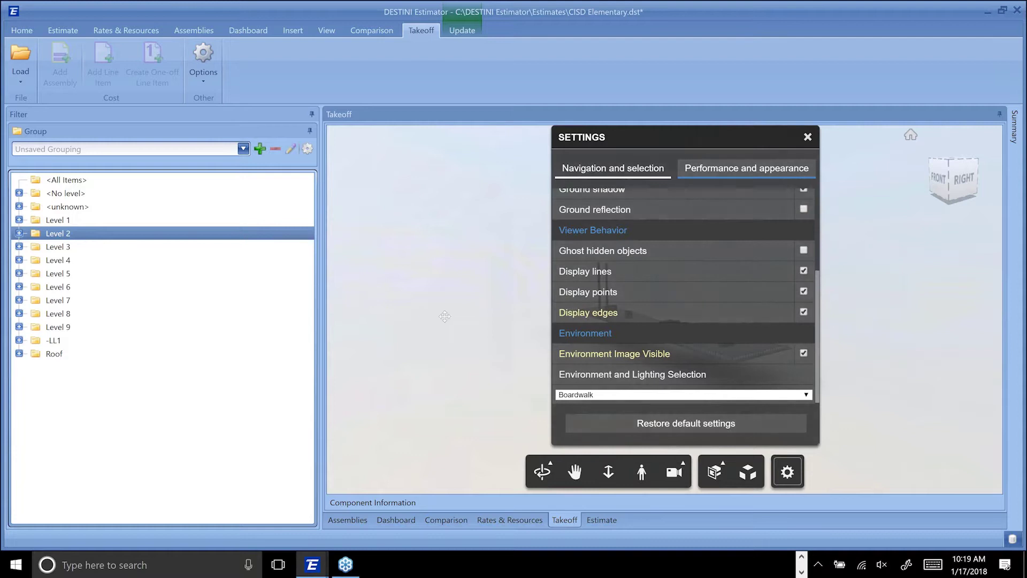
pyautogui.click(444, 318)
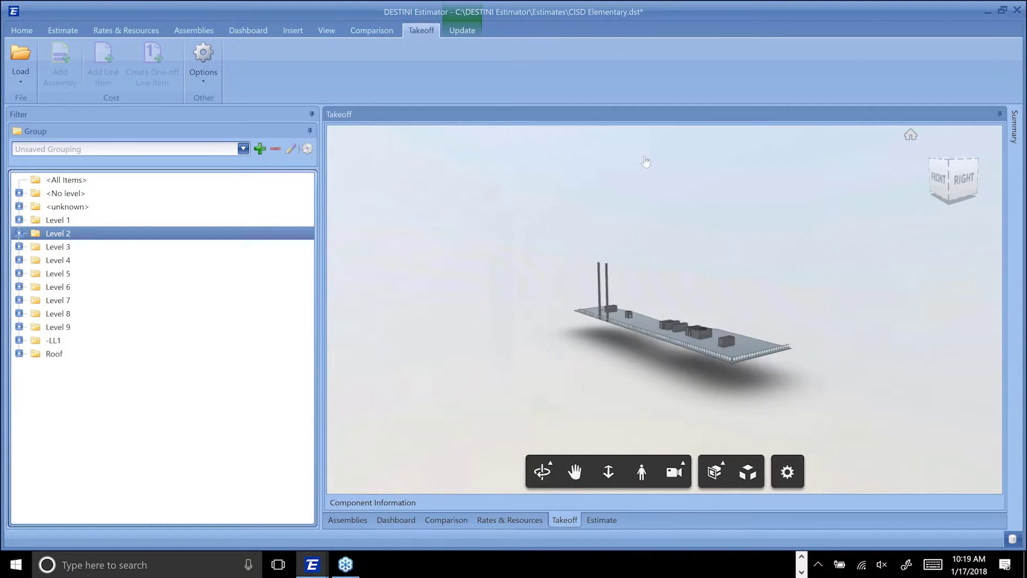
# - Isolate Level 3, then move Item - Name Level 3 to the top of the grouping
pyautogui.click(59, 247)
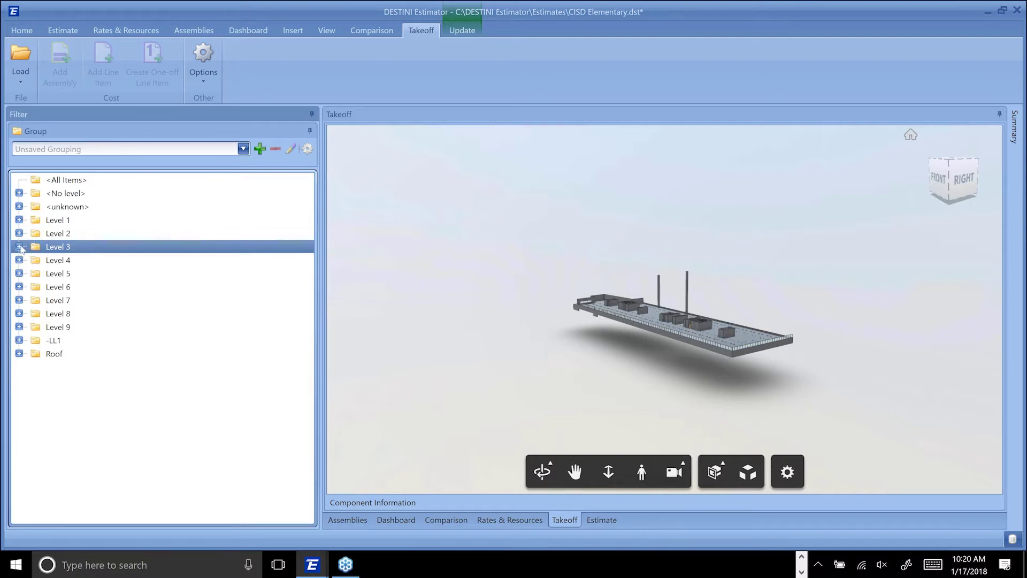
pyautogui.click(20, 247)
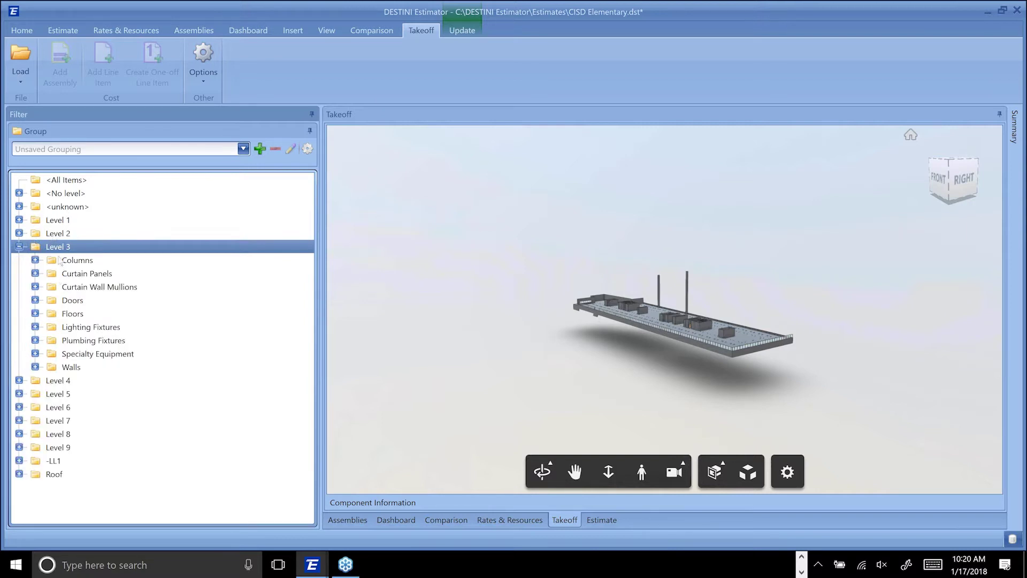
pyautogui.click(307, 148)
pyautogui.click(551, 185)
pyautogui.click(646, 284)
pyautogui.click(586, 410)
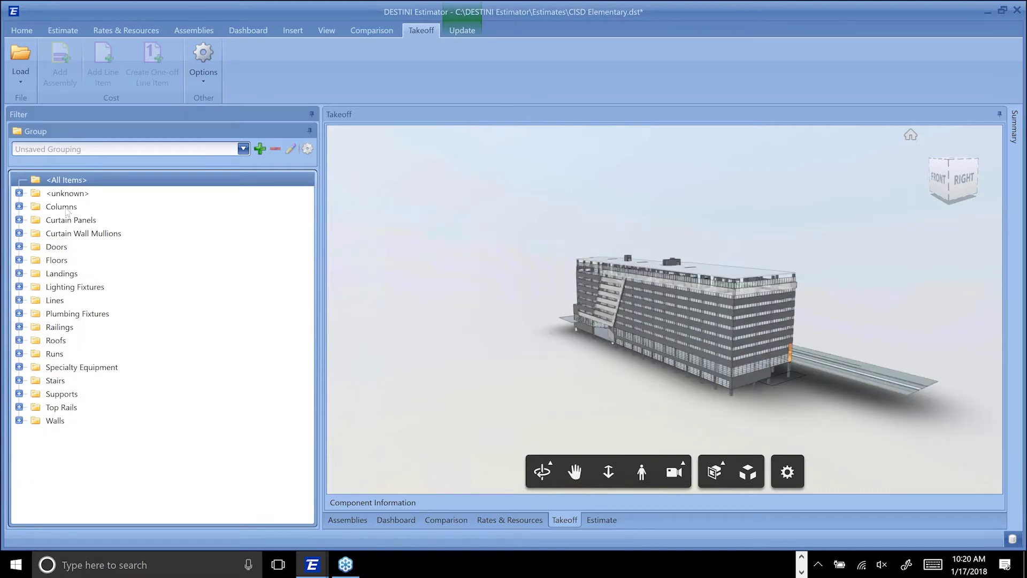
# - Show only the Columns group in the model
pyautogui.click(66, 209)
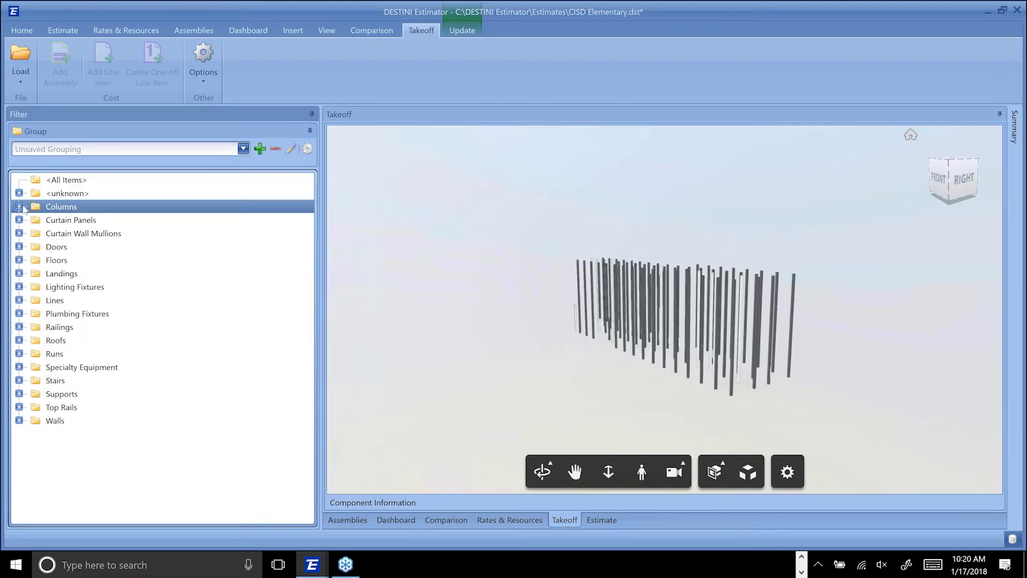
pyautogui.click(20, 207)
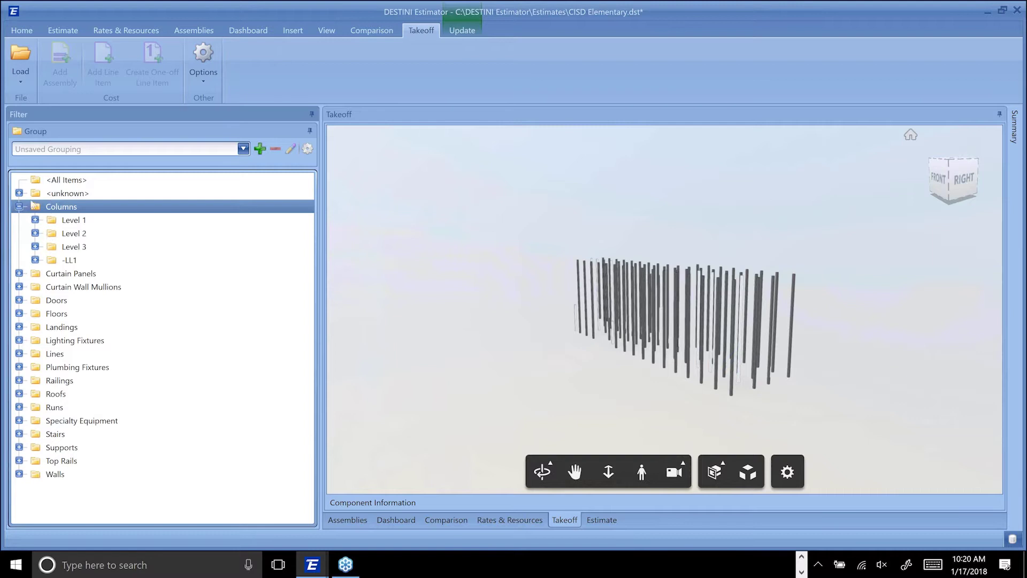
pyautogui.click(20, 207)
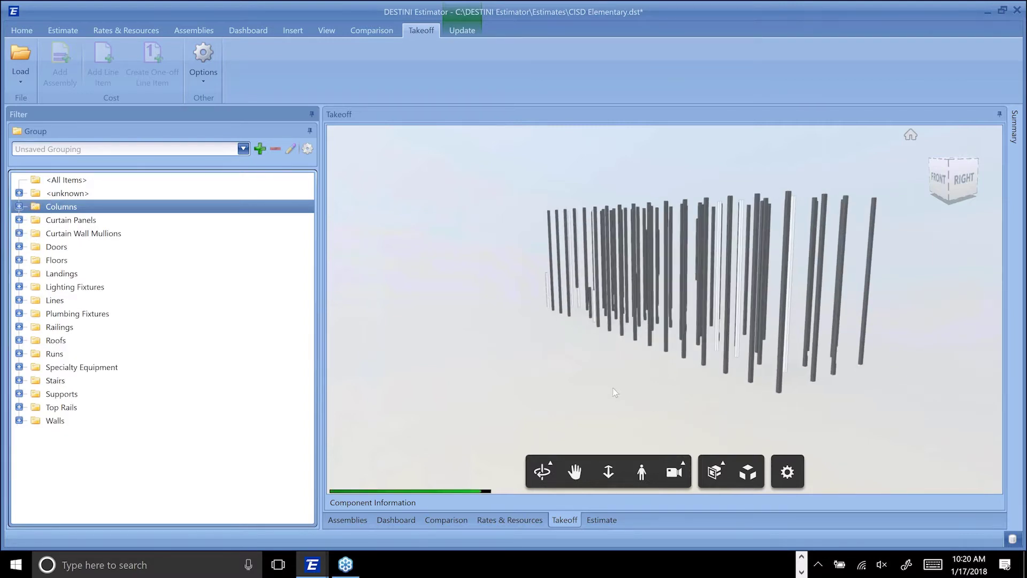
# - Pick one column and use Select Similar Objects to select every column
pyautogui.click(637, 343)
pyautogui.rightClick(637, 342)
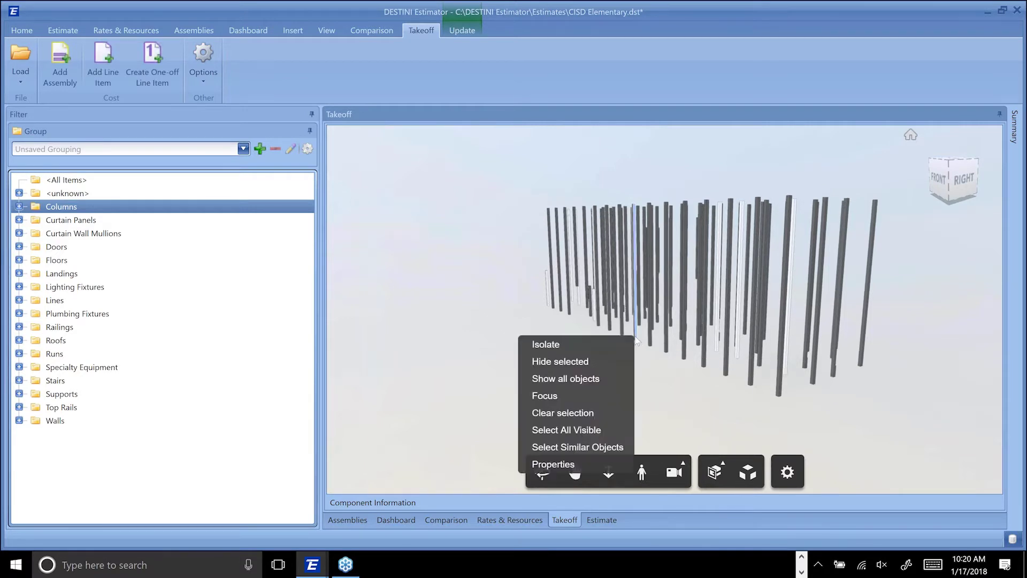
pyautogui.click(600, 447)
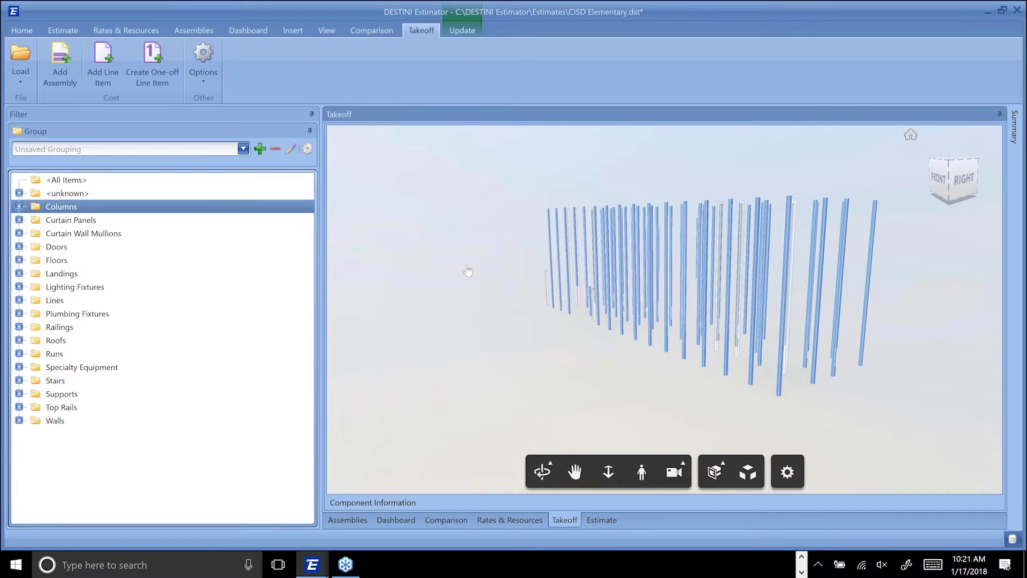
# - Search the Add Line Item list for 'columns' and review the results
pyautogui.click(95, 71)
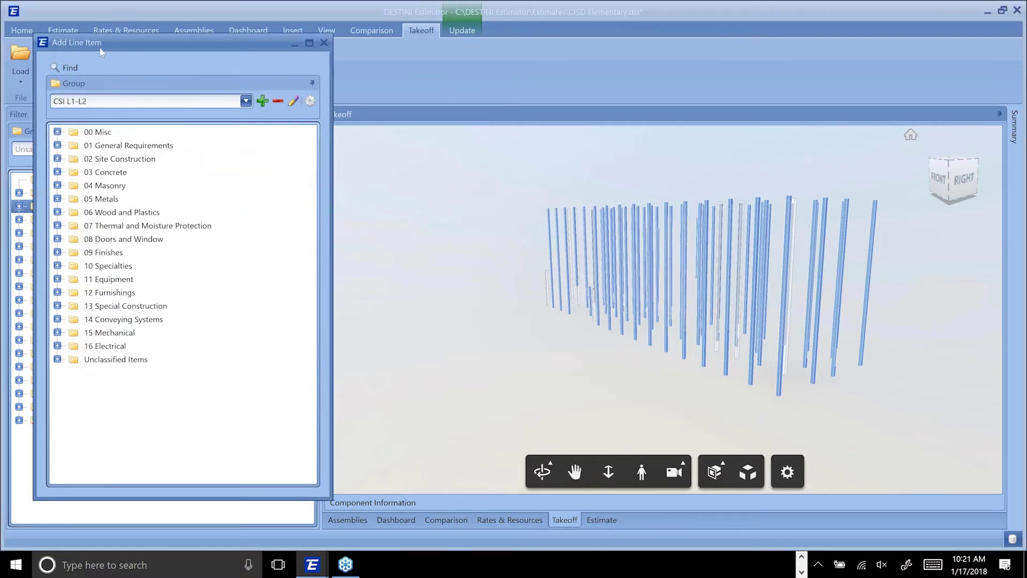
pyautogui.moveTo(119, 41); pyautogui.dragTo(210, 40)
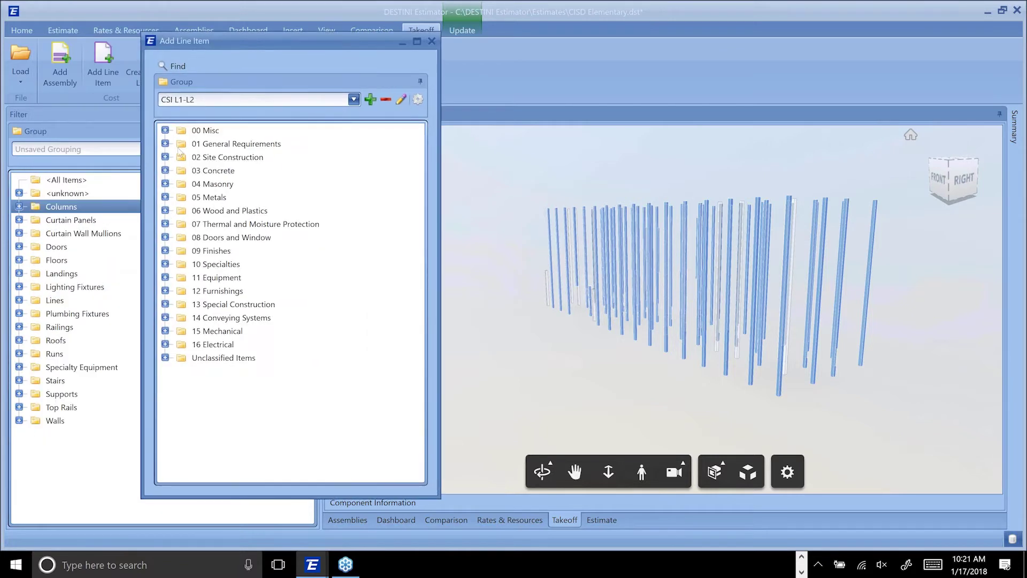
pyautogui.click(182, 67)
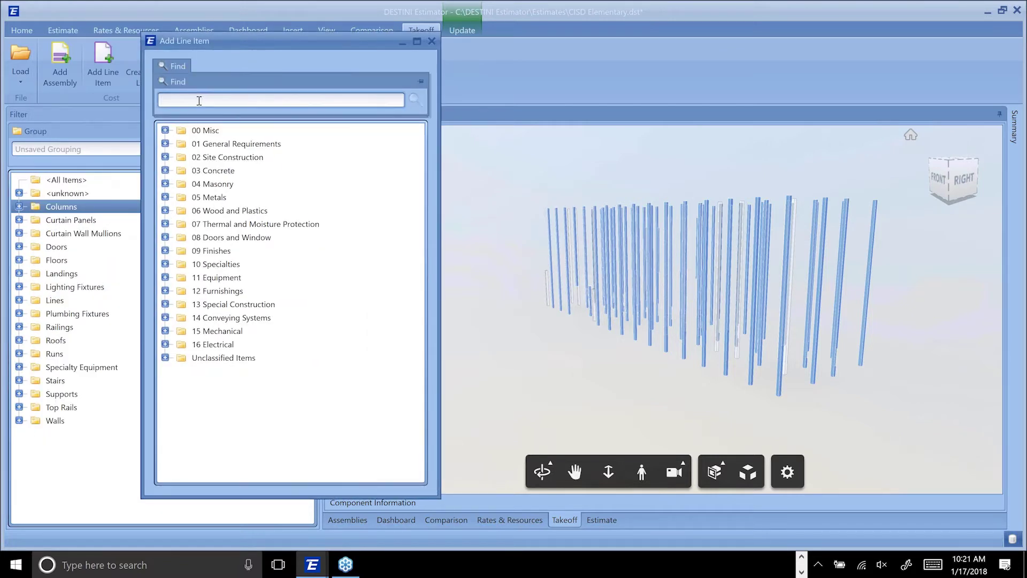
pyautogui.write('columns')
pyautogui.press('Return')
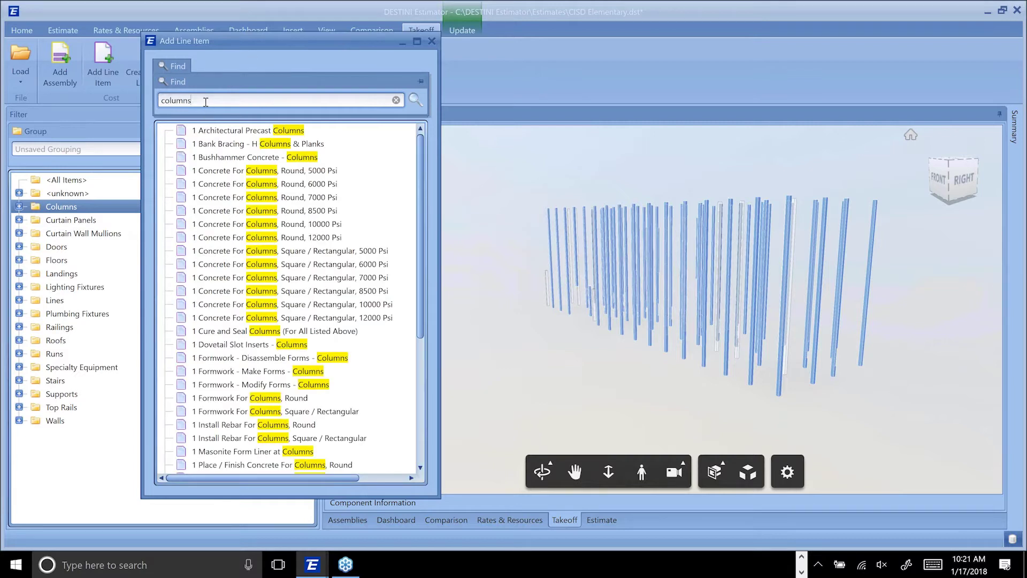
pyautogui.scroll(-1, 248, 195)
pyautogui.scroll(1, 247, 195)
pyautogui.click(431, 41)
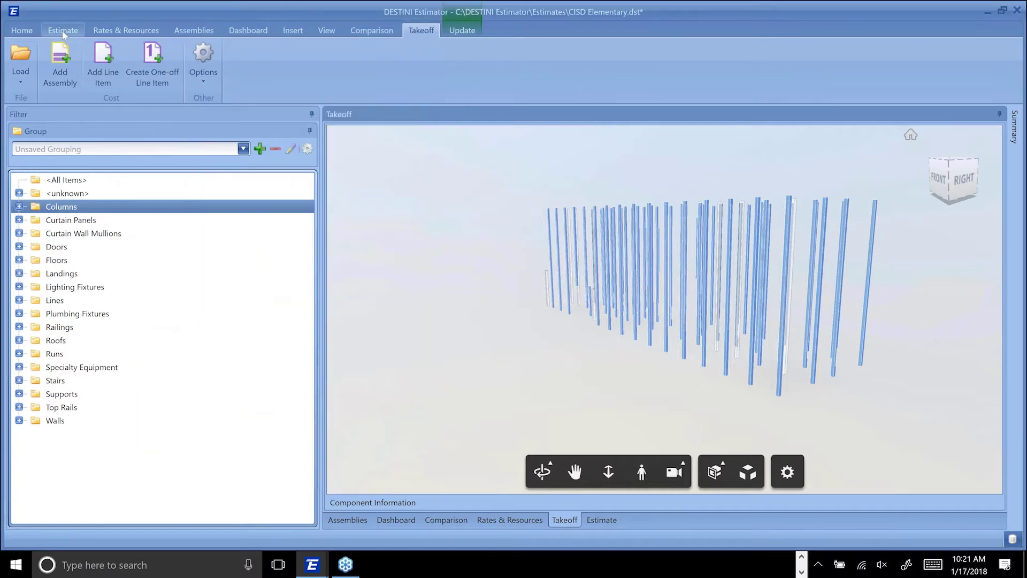
# - Connect the estimate to the ALDB cost database from the Estimate view
pyautogui.click(62, 31)
pyautogui.click(21, 30)
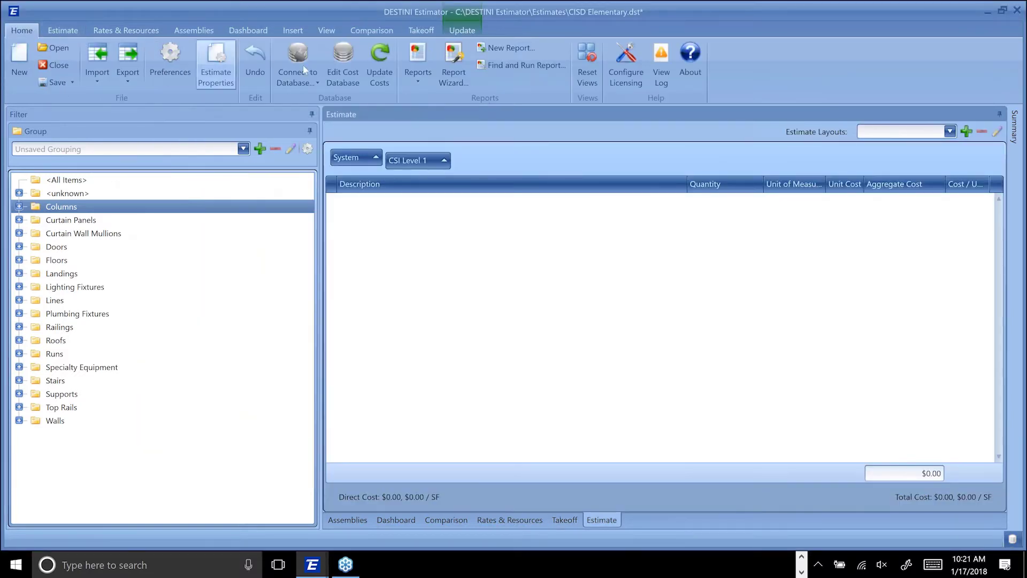
pyautogui.click(304, 81)
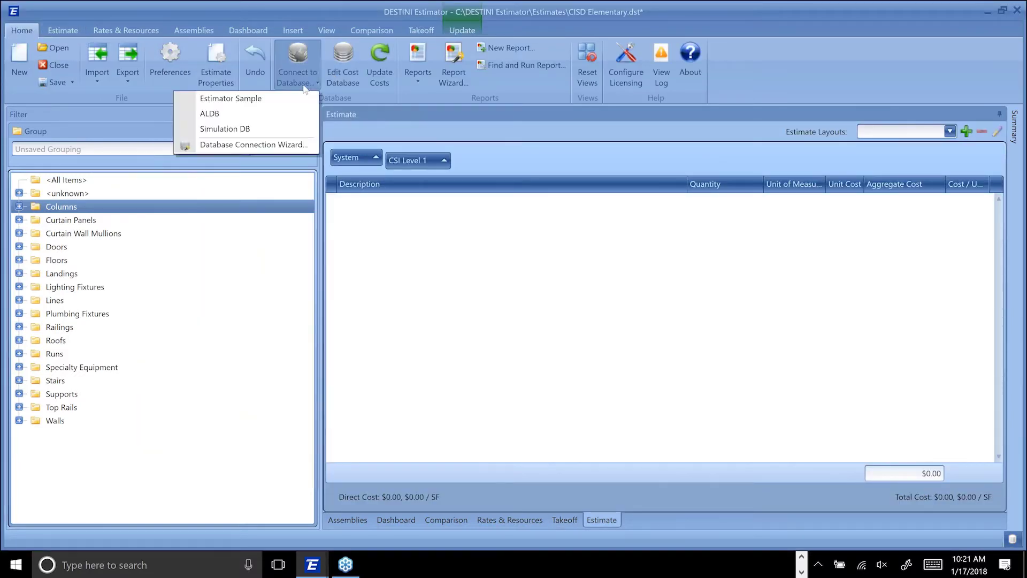
pyautogui.click(256, 113)
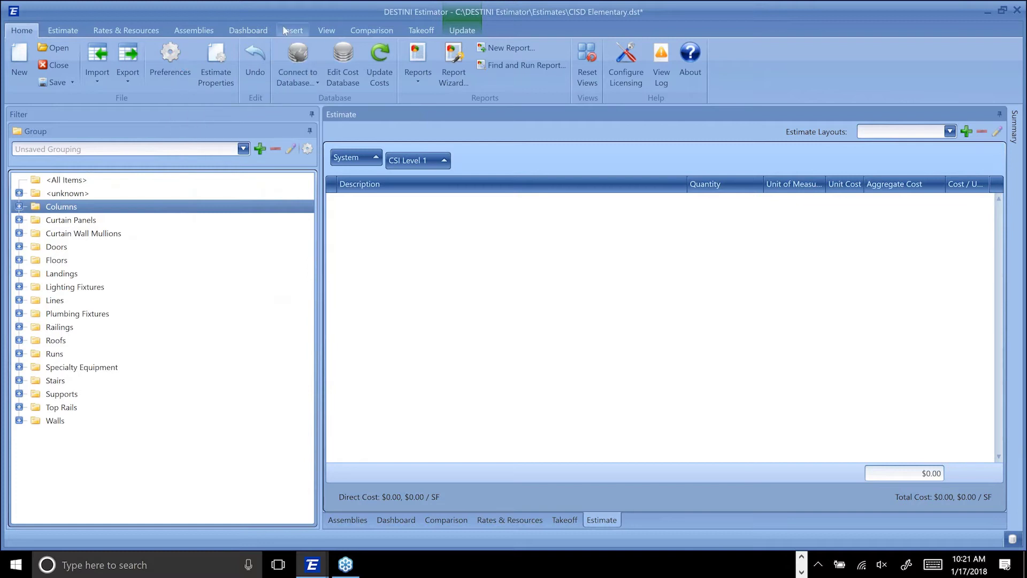
# - Back in Takeoff, search line items for 'column' and open item 0004 CIP 24x24 square column
pyautogui.click(421, 30)
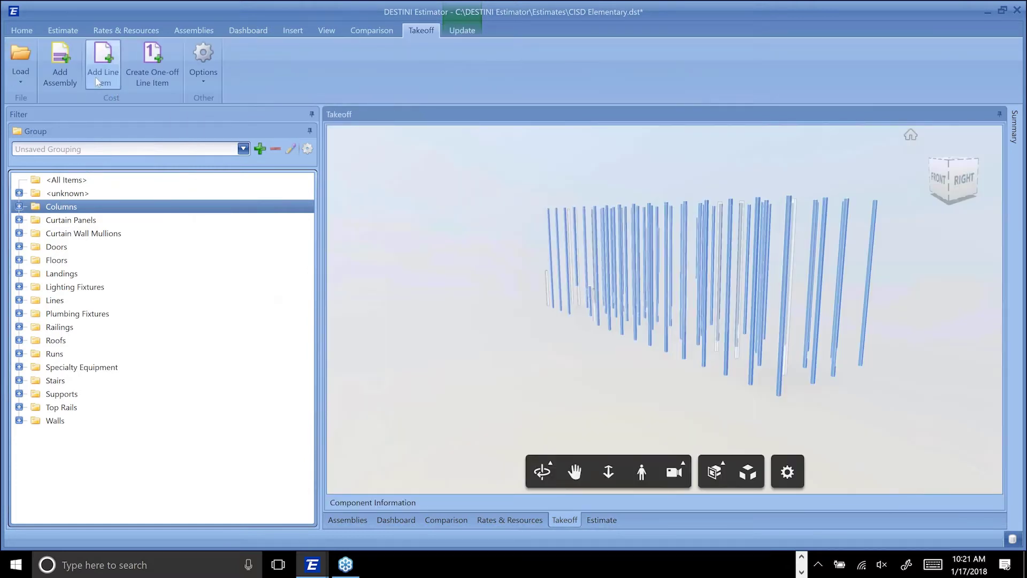
pyautogui.click(97, 82)
pyautogui.click(149, 133)
pyautogui.write('column')
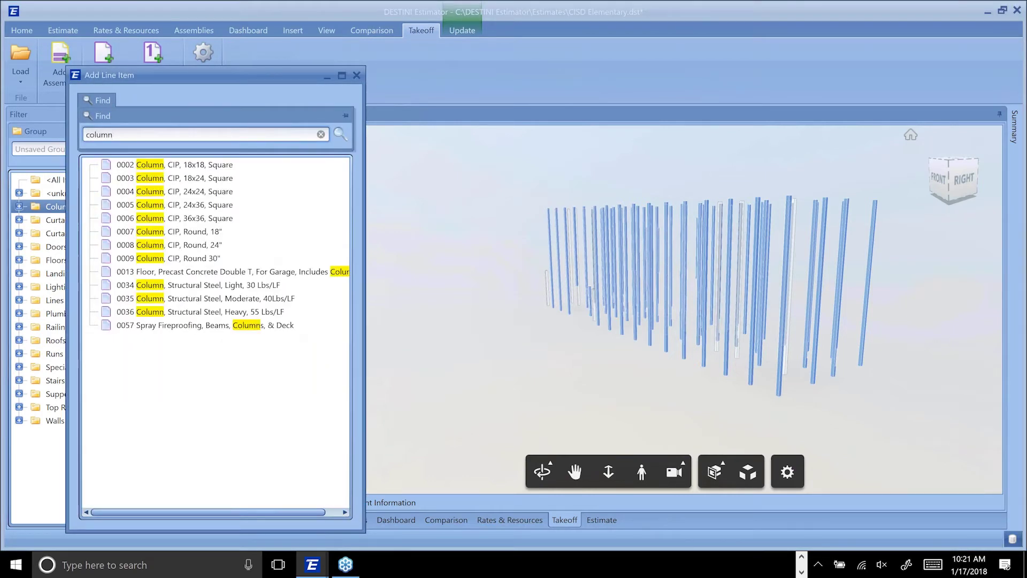
pyautogui.click(170, 193)
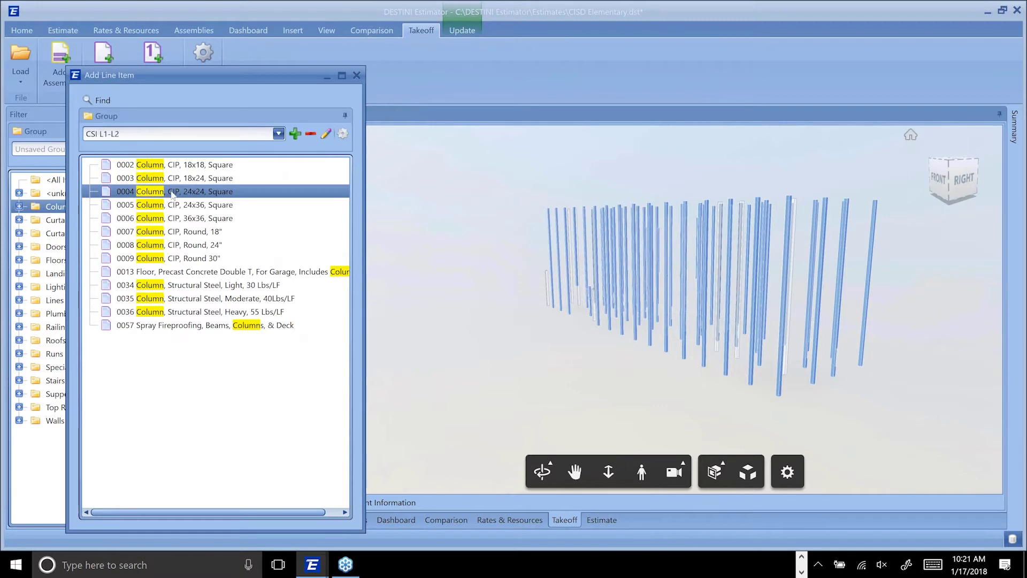
pyautogui.doubleClick(172, 194)
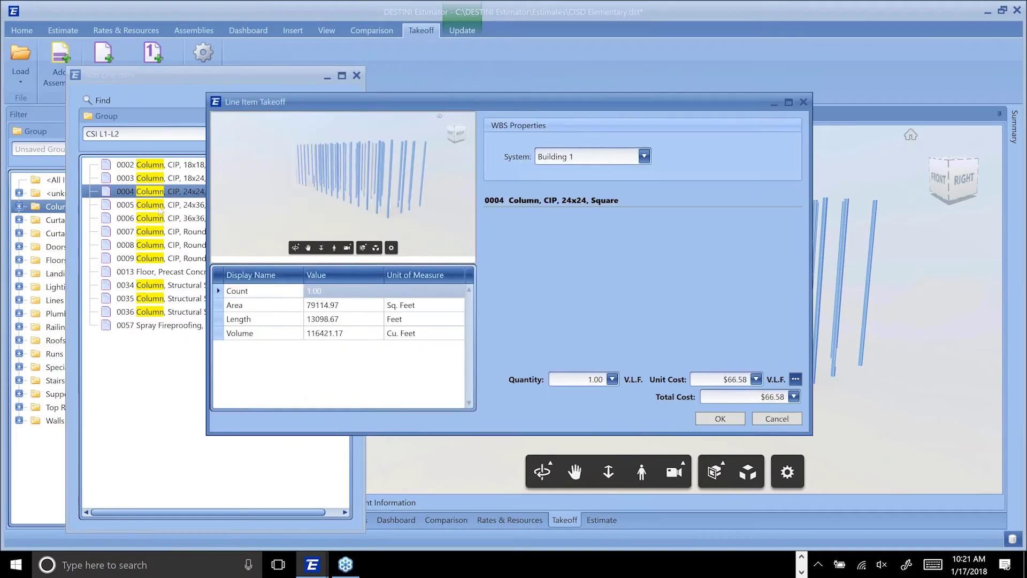
# - Tie the column quantity to the model's Length, 13,098.67 V.L.F., and accept the takeoff
pyautogui.click(211, 320)
pyautogui.click(228, 305)
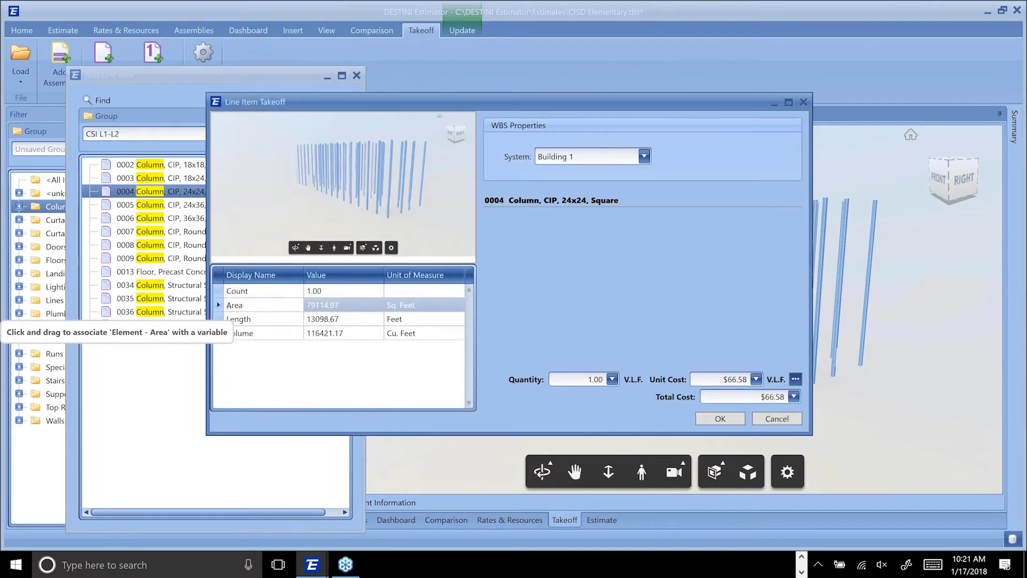
pyautogui.click(230, 333)
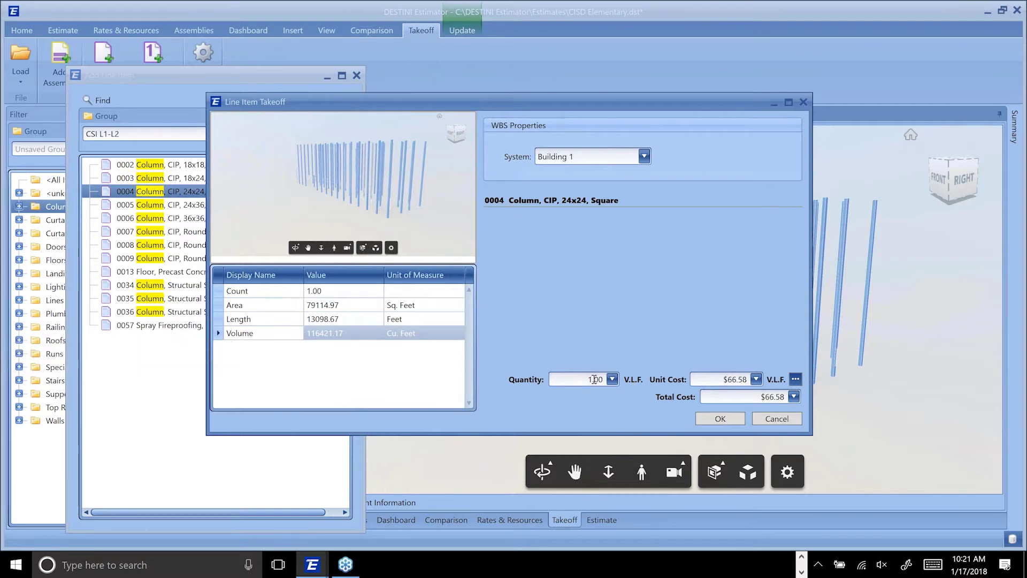
pyautogui.click(356, 318)
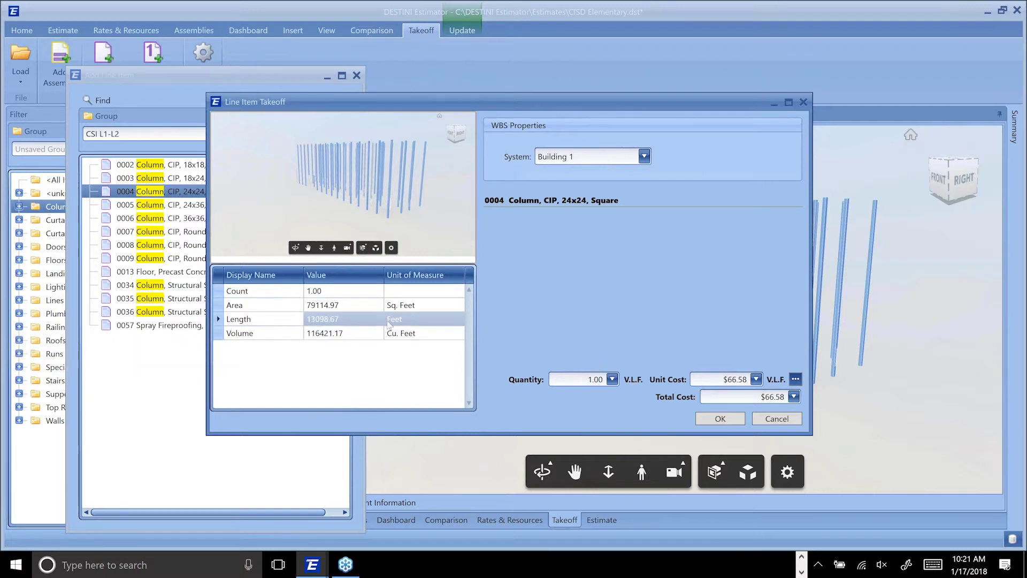
pyautogui.moveTo(356, 318); pyautogui.dragTo(583, 379)
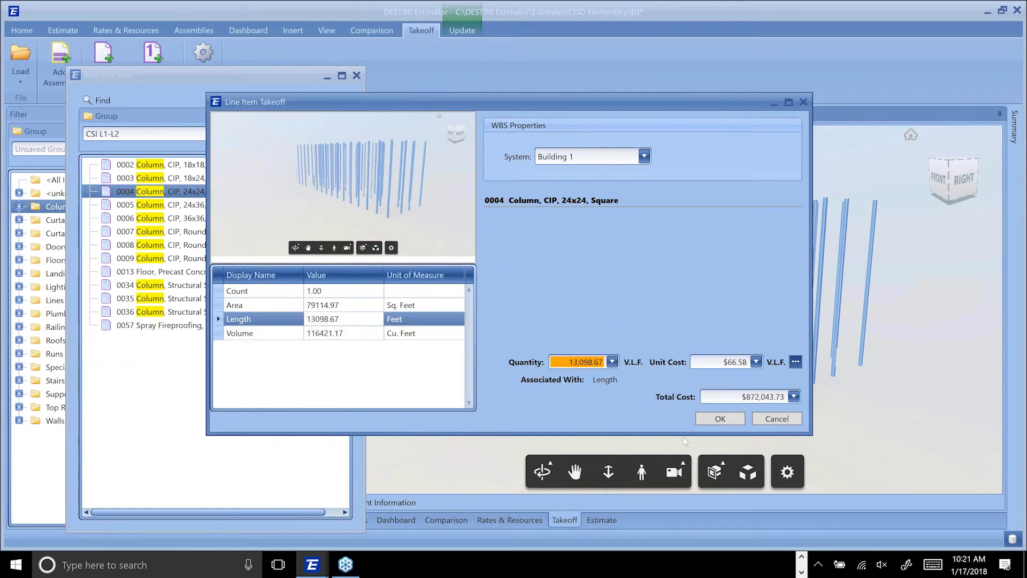
pyautogui.click(721, 420)
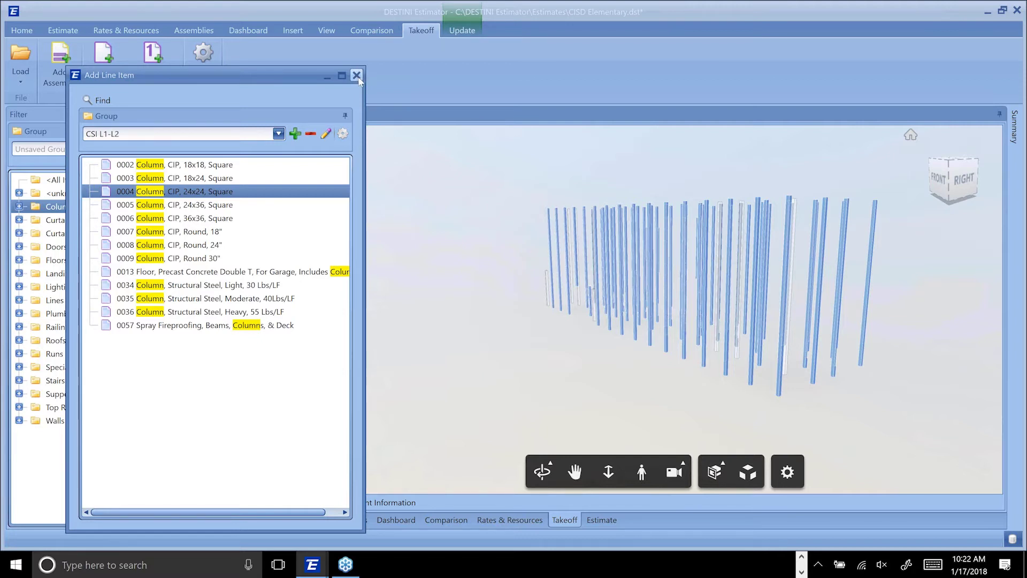
# - Open the Slab on Grade assembly under A SUBSTRUCTURE > A10 Foundations
pyautogui.click(356, 76)
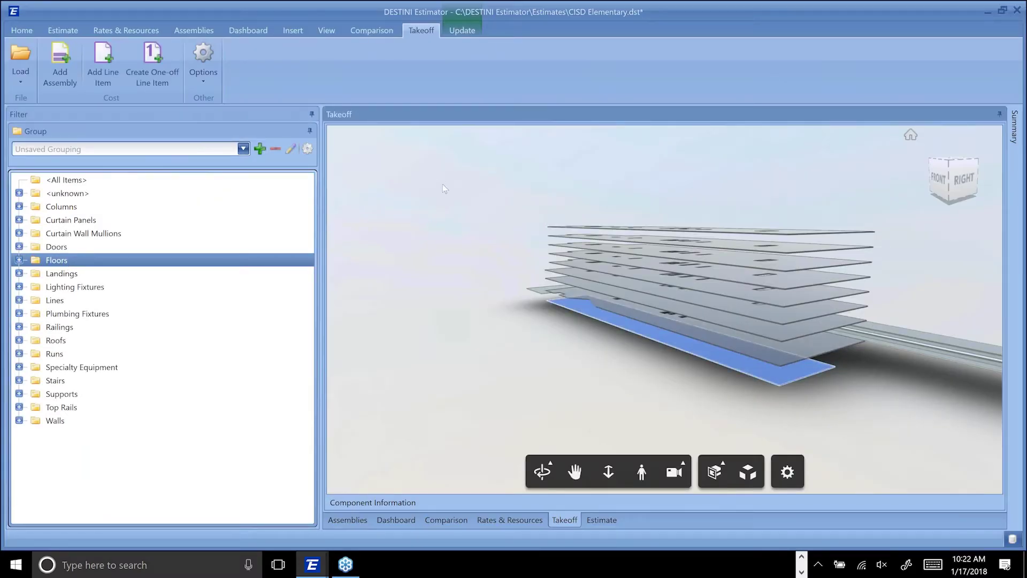
pyautogui.click(47, 81)
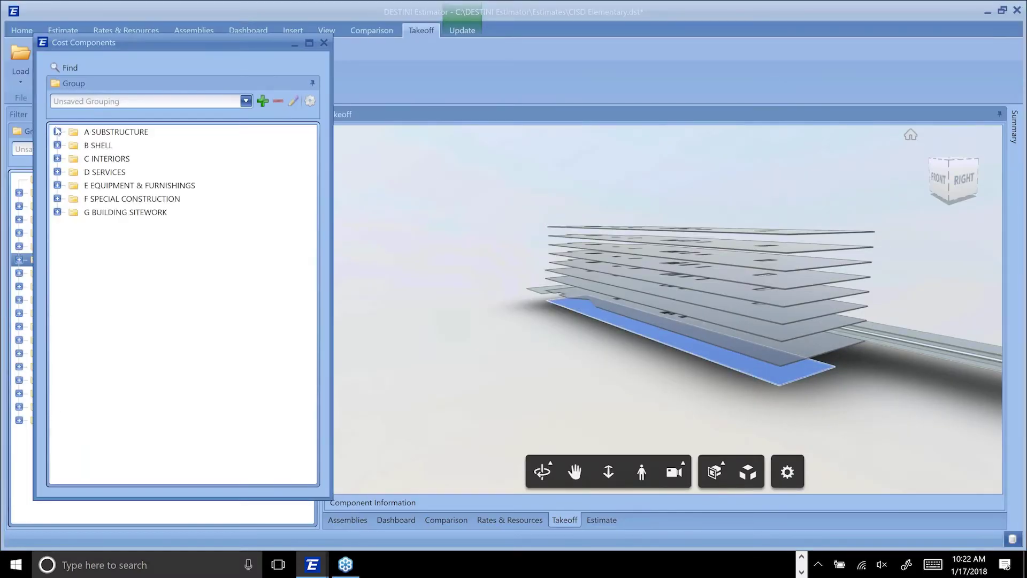
pyautogui.click(57, 132)
pyautogui.click(73, 145)
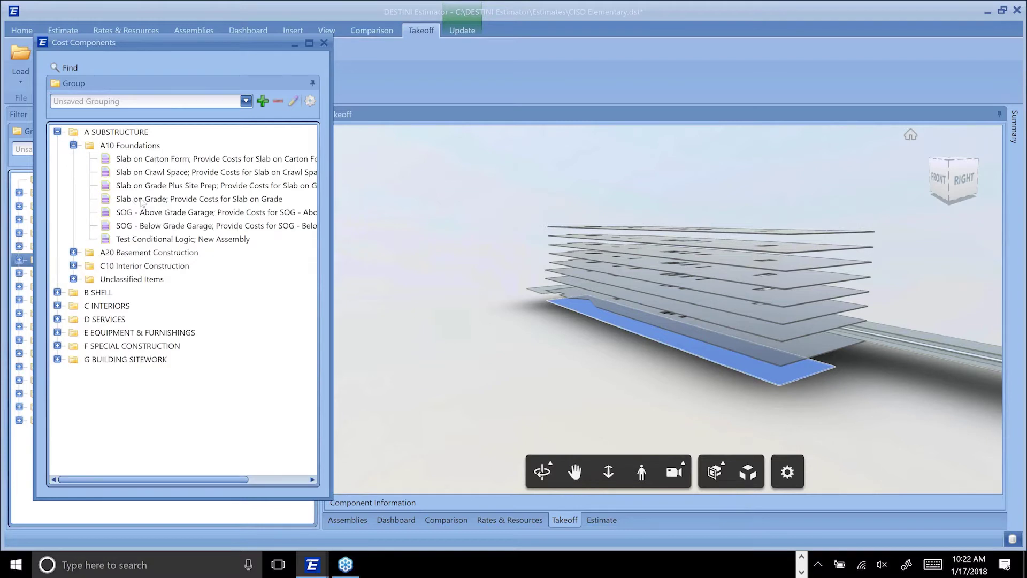
pyautogui.click(142, 201)
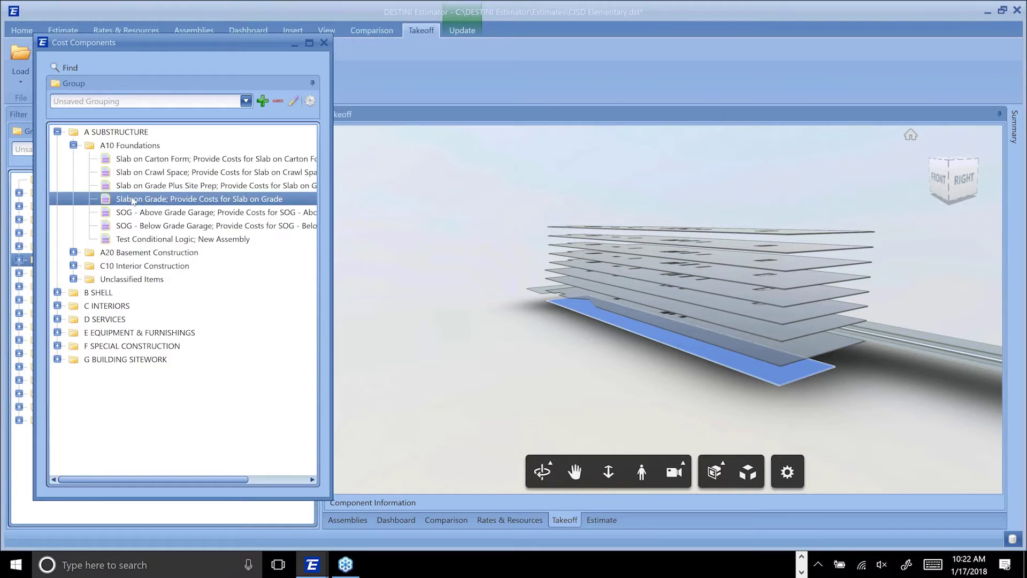
pyautogui.doubleClick(132, 200)
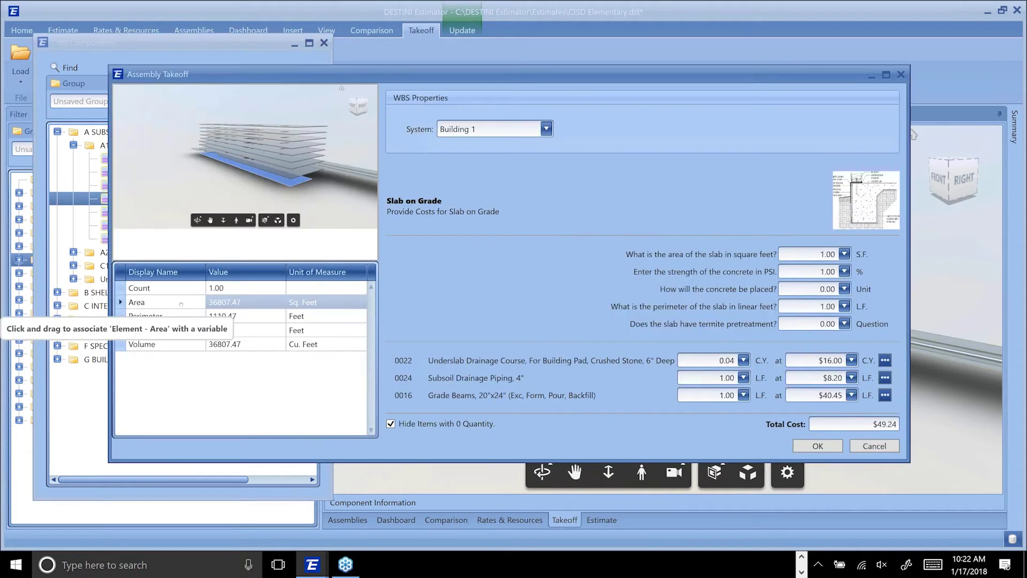
# - Tie slab area and perimeter to the floors' Area and Perimeter; set concrete to 4000 PSI
pyautogui.moveTo(224, 302); pyautogui.dragTo(792, 256)
pyautogui.click(225, 324)
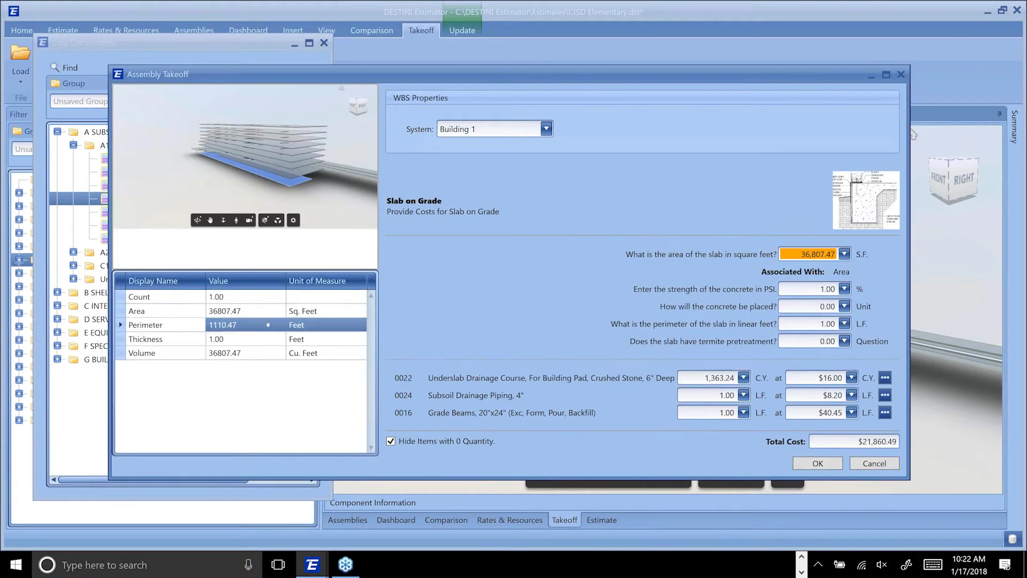
pyautogui.moveTo(225, 325); pyautogui.dragTo(805, 323)
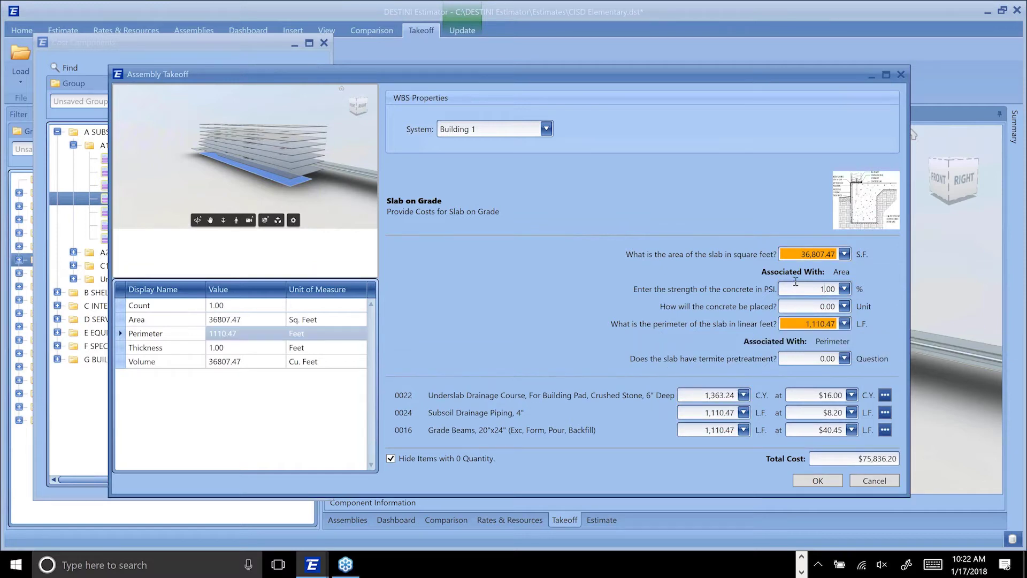
pyautogui.click(797, 287)
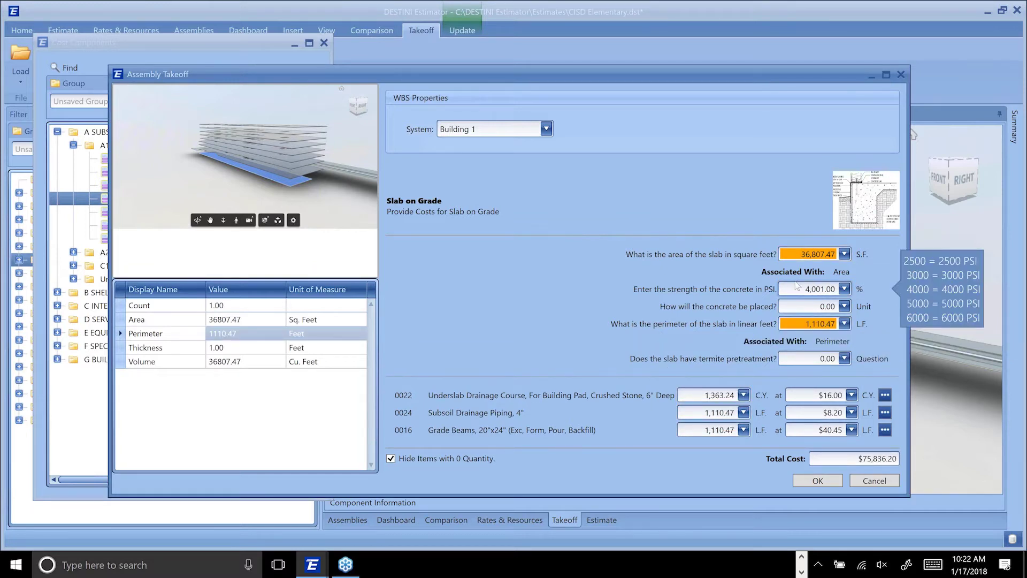
pyautogui.press('Delete')
pyautogui.press('Tab')
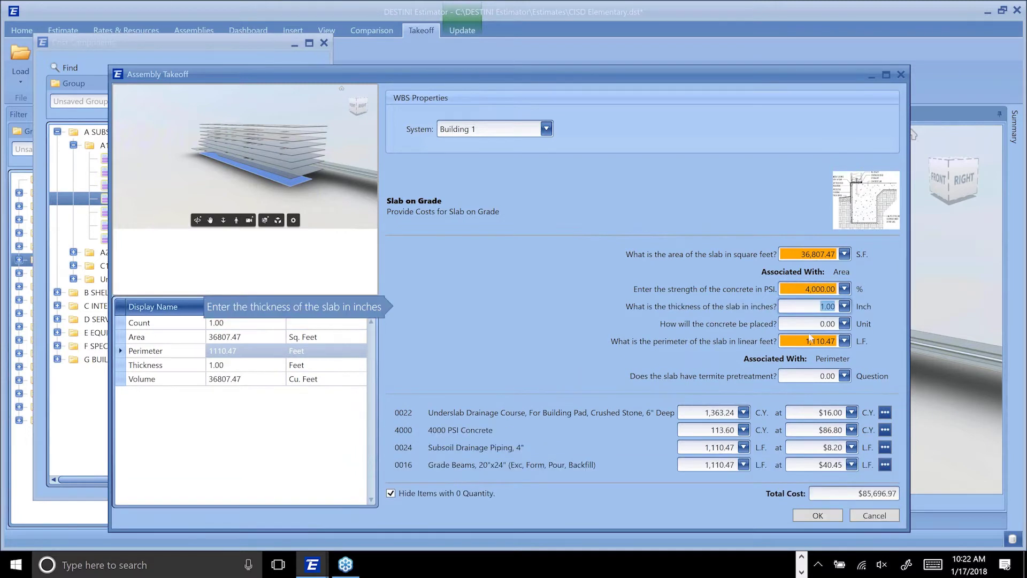
# - Tie slab thickness to the floors' Thickness in inches and choose pumped concrete placement
pyautogui.click(327, 368)
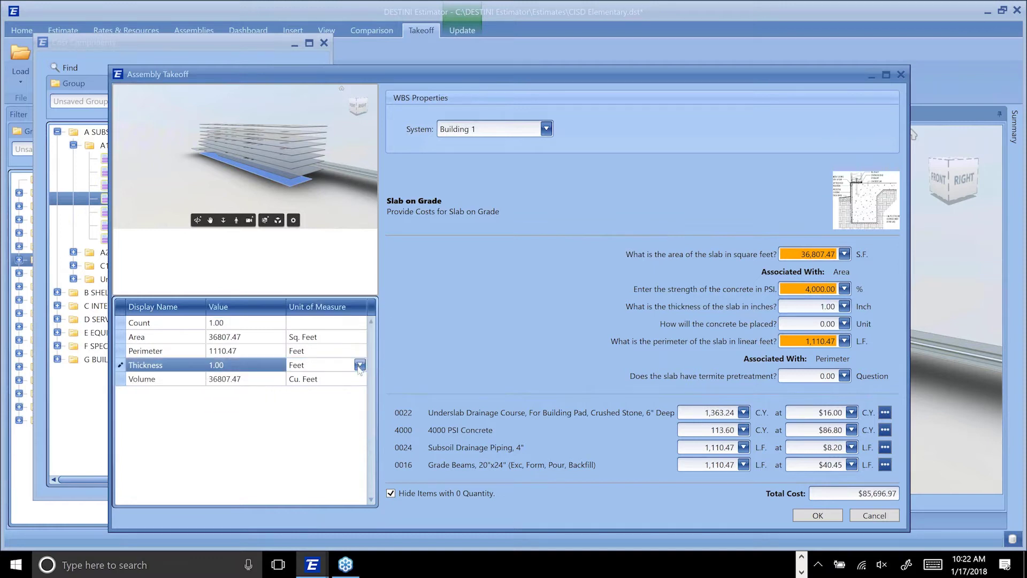
pyautogui.click(361, 366)
pyautogui.click(308, 442)
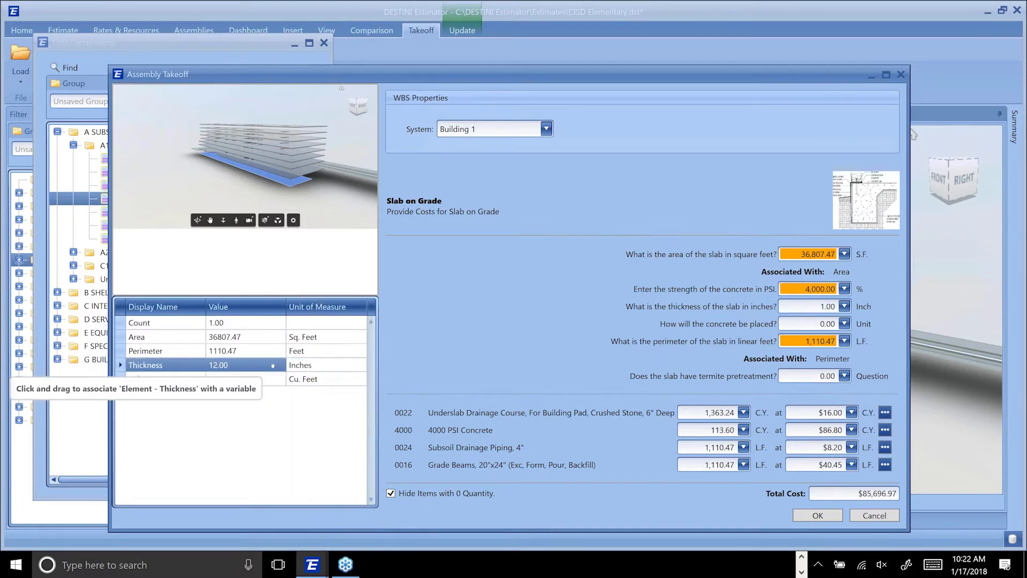
pyautogui.moveTo(160, 366); pyautogui.dragTo(784, 308)
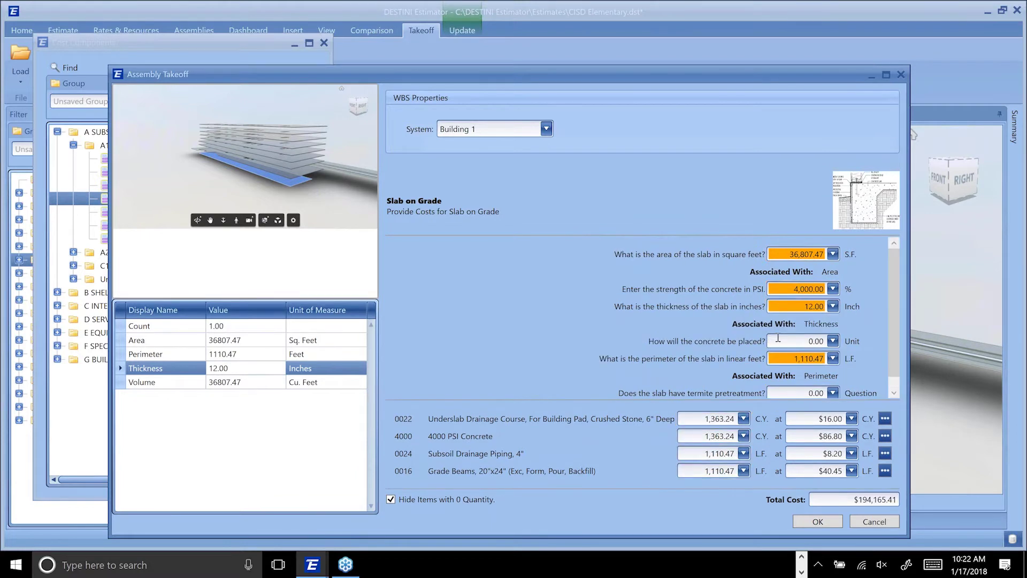
pyautogui.click(778, 338)
pyautogui.write('1')
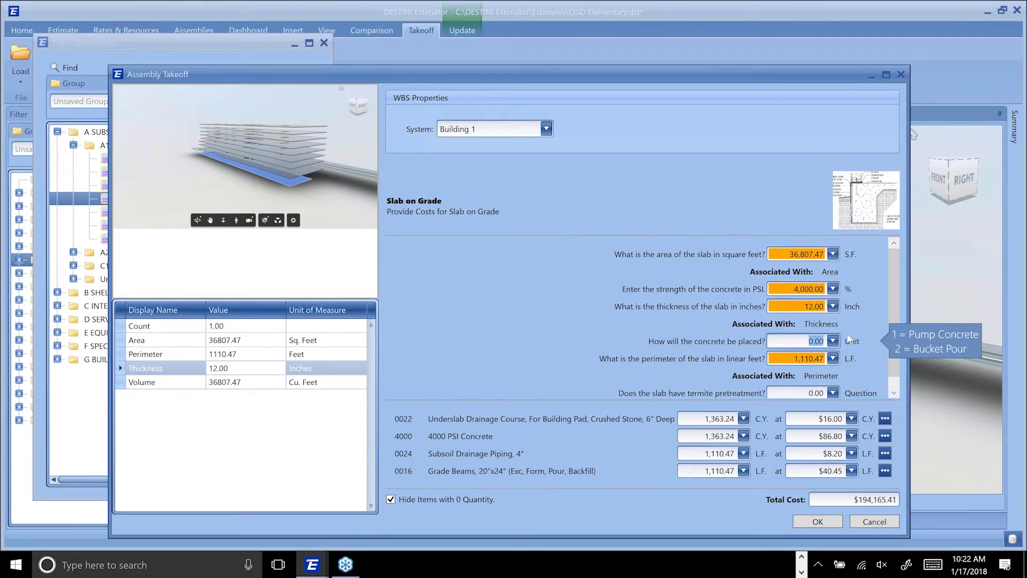
pyautogui.press('Tab')
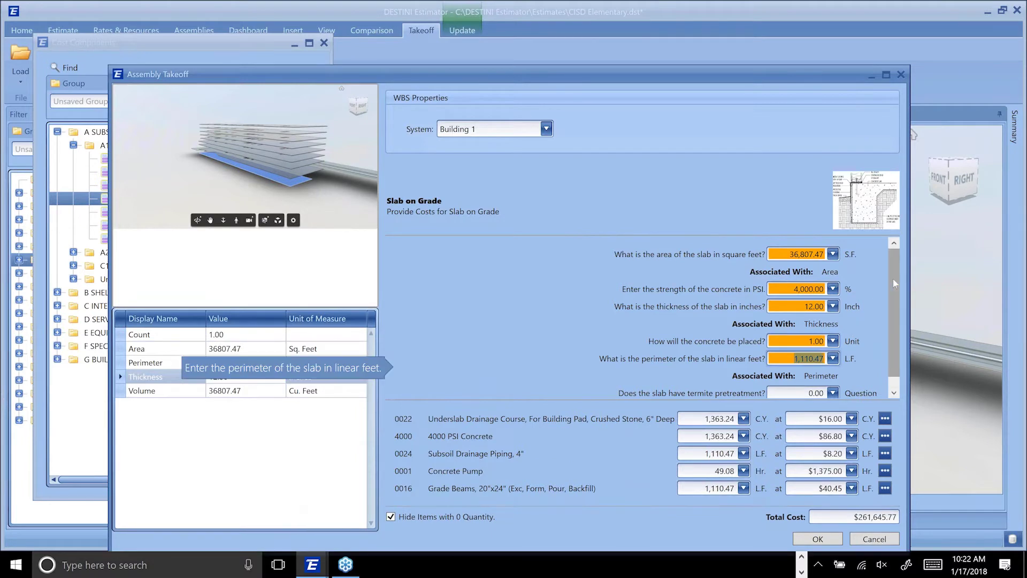
# - Answer yes to termite pretreatment and accept the Slab on Grade takeoff
pyautogui.scroll(-1, 807, 291)
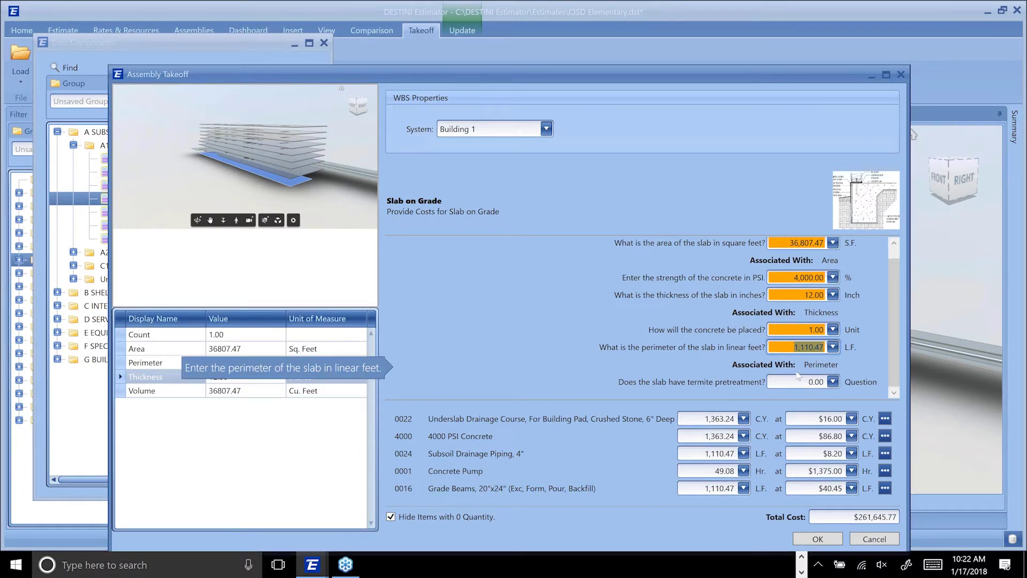
pyautogui.press('Tab')
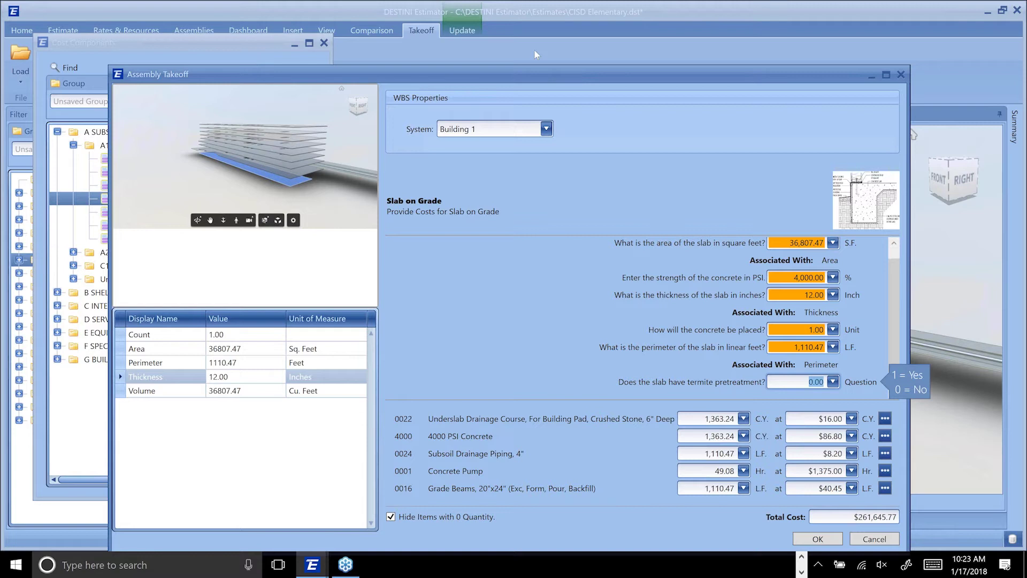
pyautogui.moveTo(537, 74); pyautogui.dragTo(511, 17)
pyautogui.write('1')
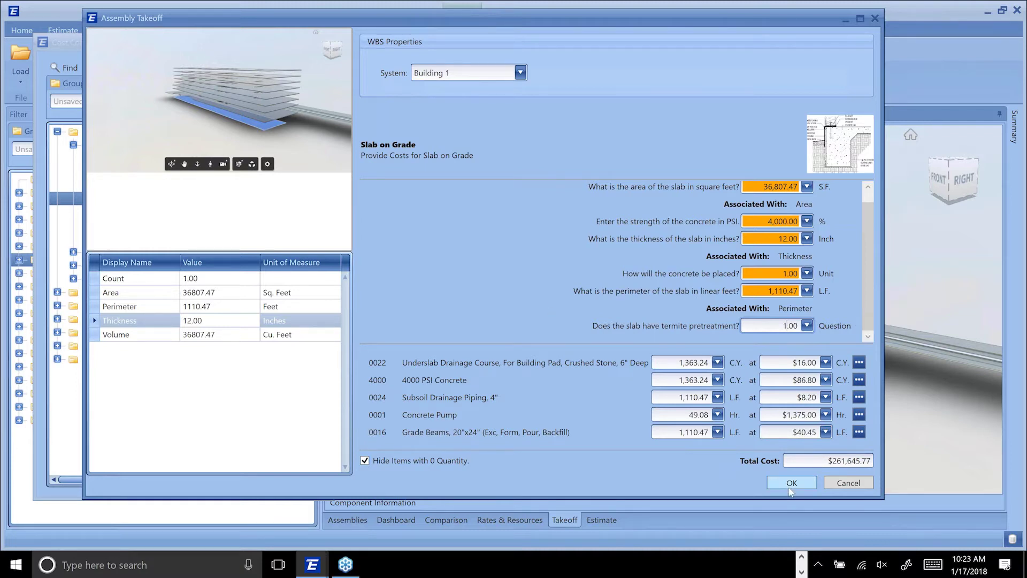
pyautogui.press('Tab')
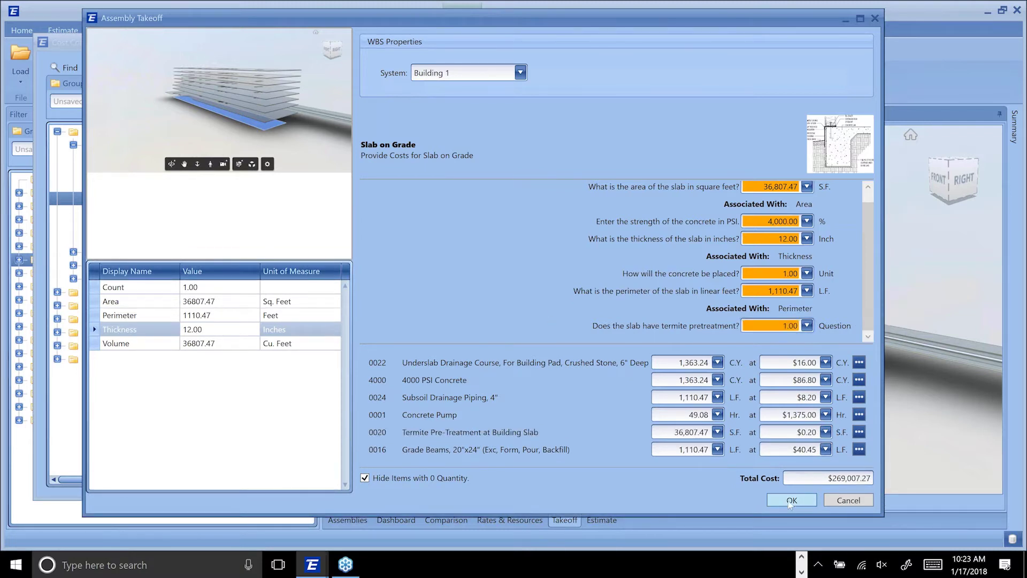
pyautogui.click(792, 501)
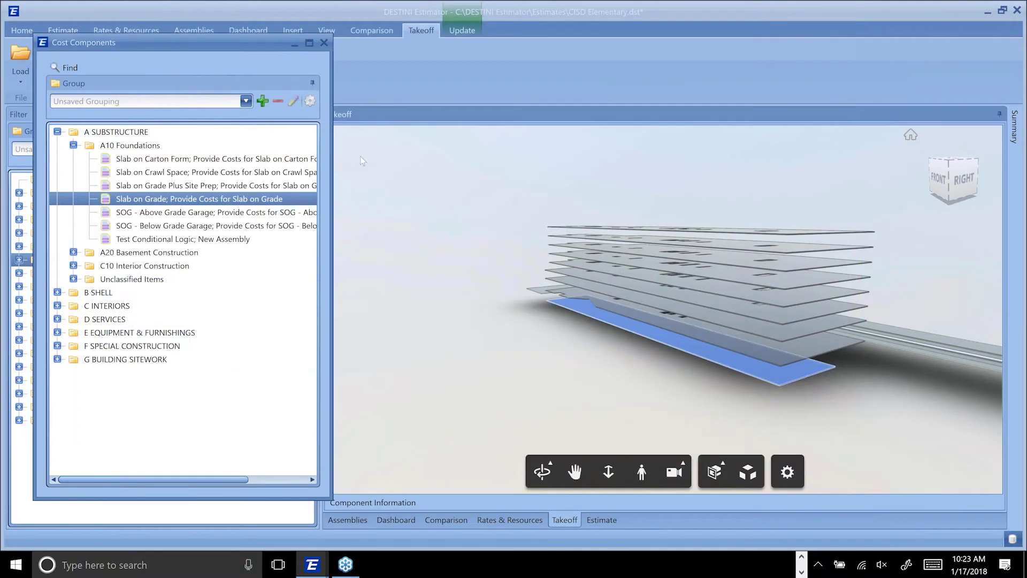
# - Select all upper floor slabs in the model with Select Similar Objects
pyautogui.click(324, 43)
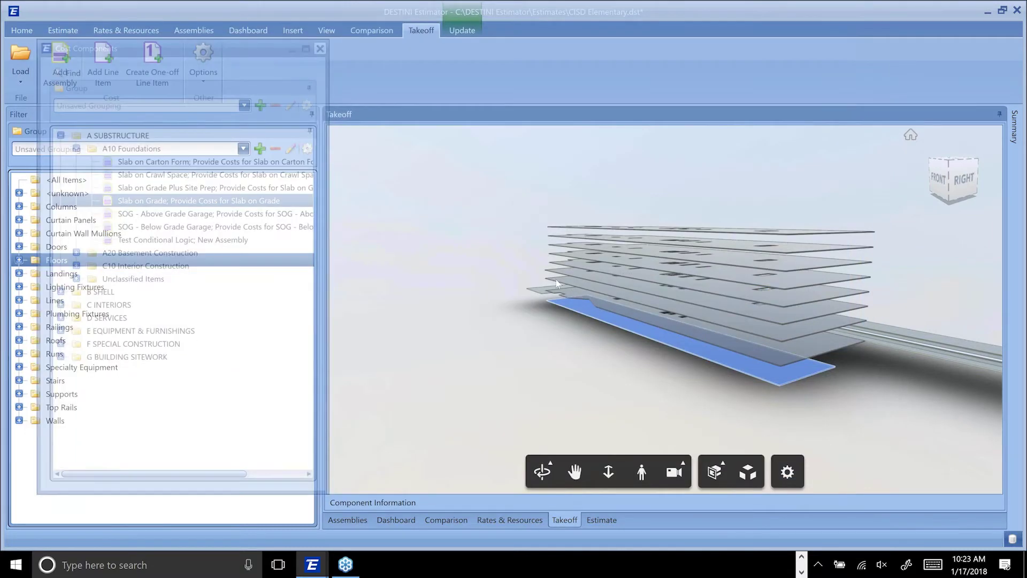
pyautogui.click(580, 293)
pyautogui.rightClick(579, 292)
pyautogui.click(549, 402)
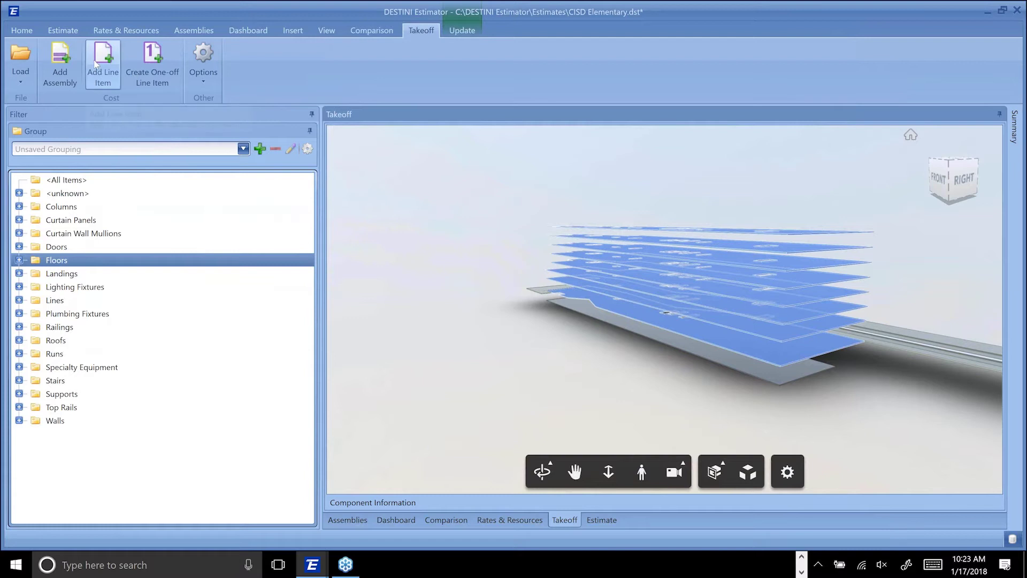
# - Add the B10 Elev. Pan Form Slab Conc. Col assembly with area tied to 413,545.94 S.F
pyautogui.click(61, 74)
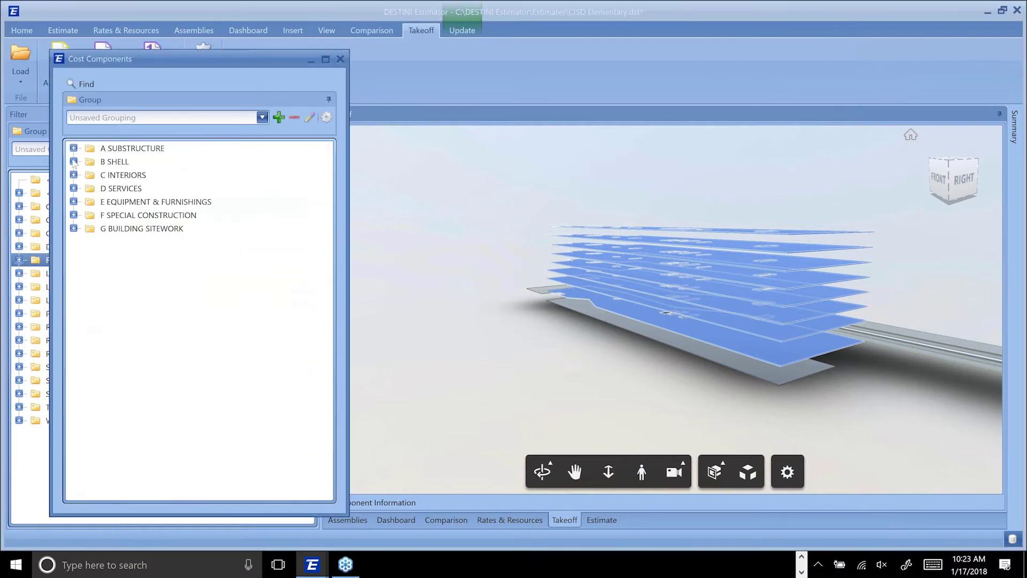
pyautogui.click(74, 161)
pyautogui.click(90, 175)
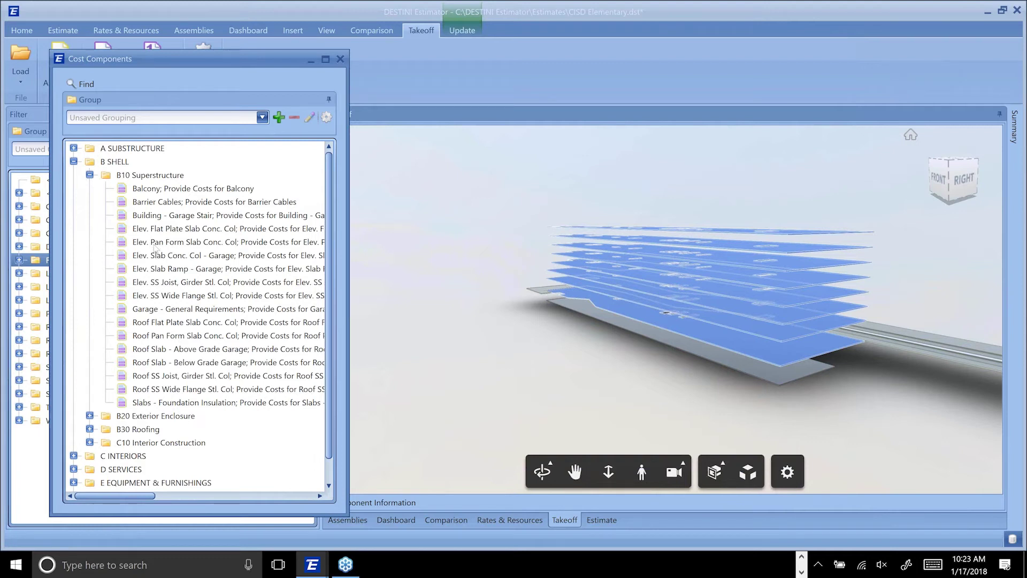
pyautogui.click(153, 245)
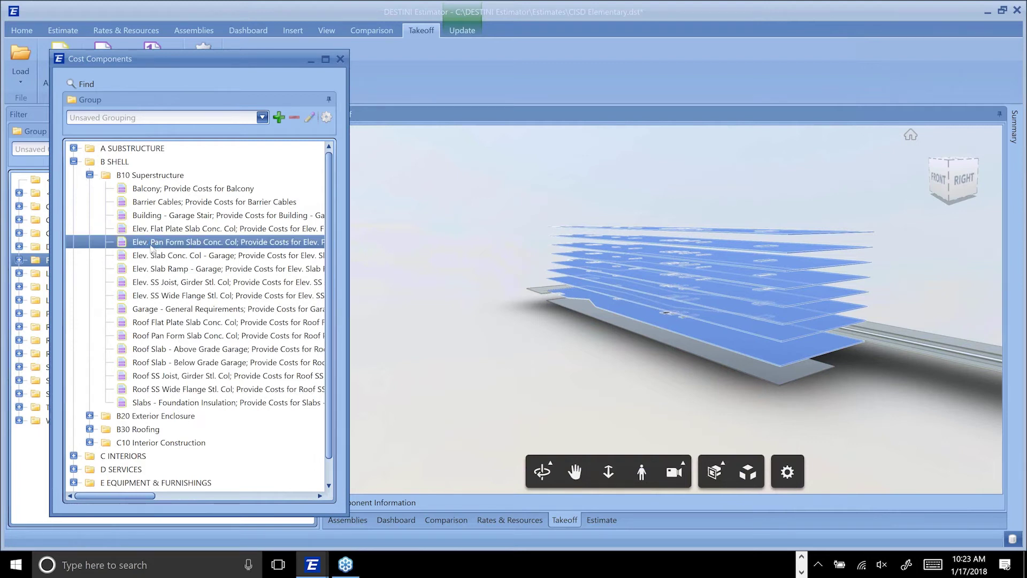
pyautogui.doubleClick(152, 243)
pyautogui.moveTo(260, 302); pyautogui.dragTo(768, 211)
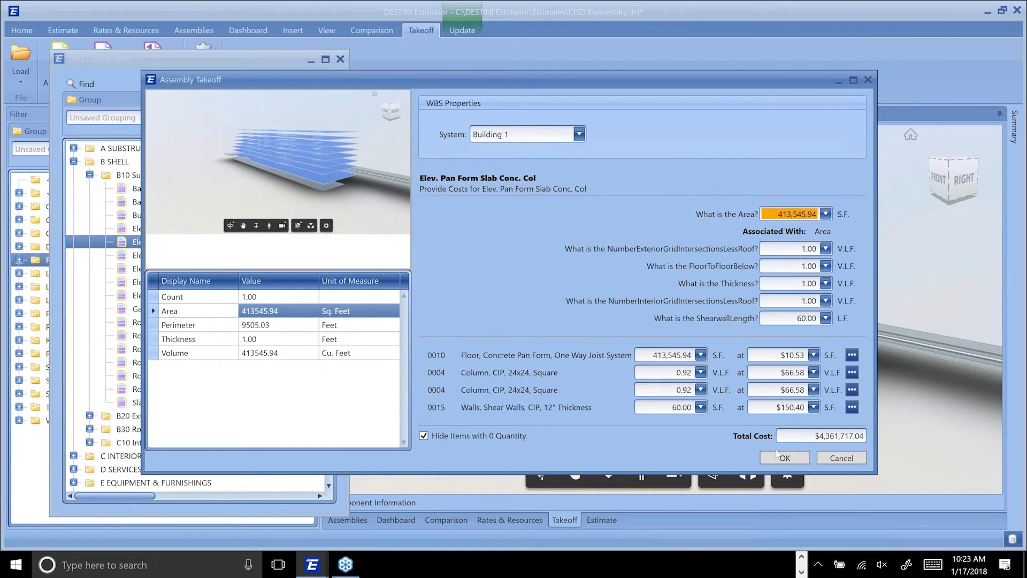
pyautogui.click(782, 458)
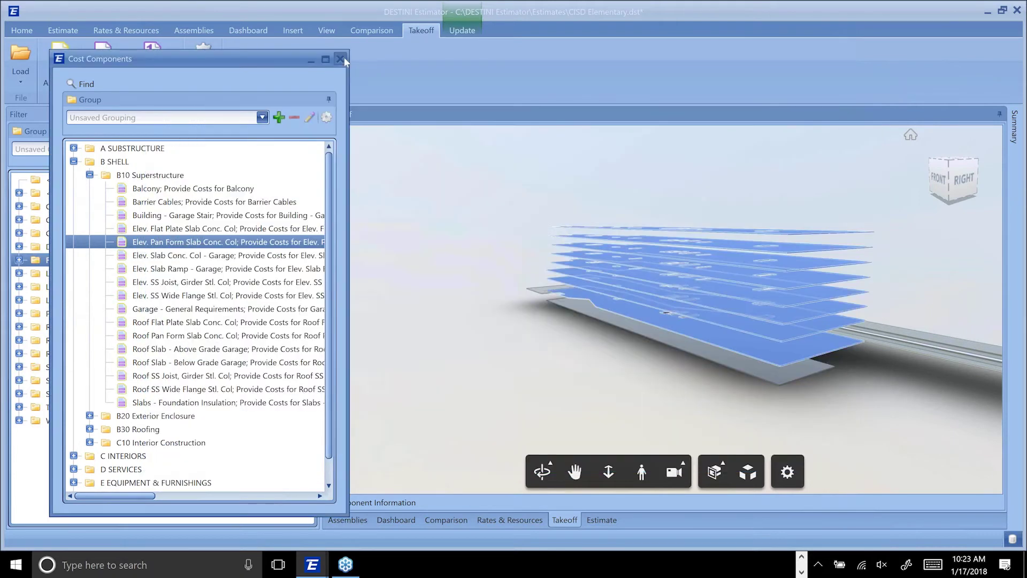
# - Show the Walls group and select all curtain wall panels similar to the top panel
pyautogui.click(54, 422)
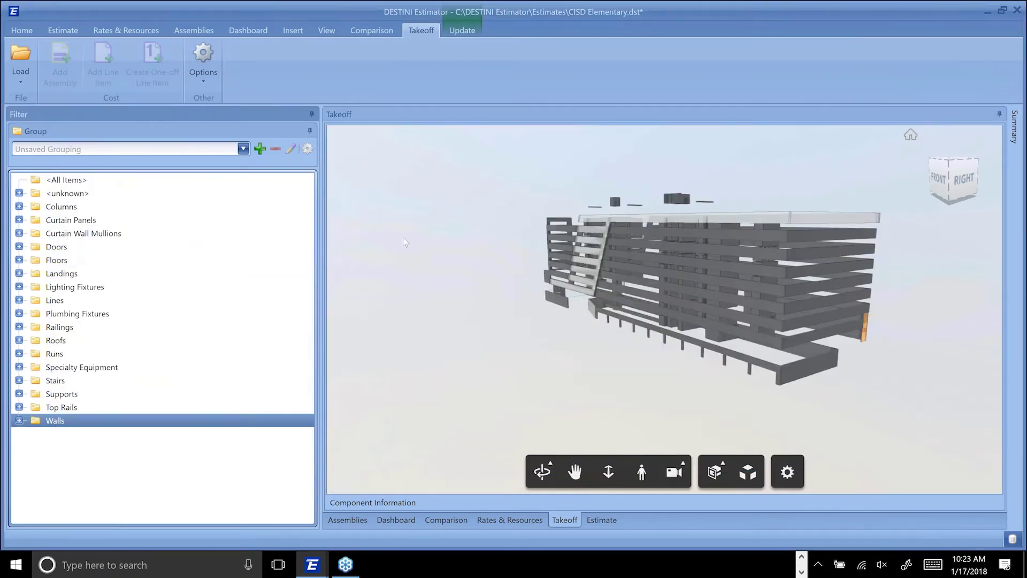
pyautogui.click(596, 233)
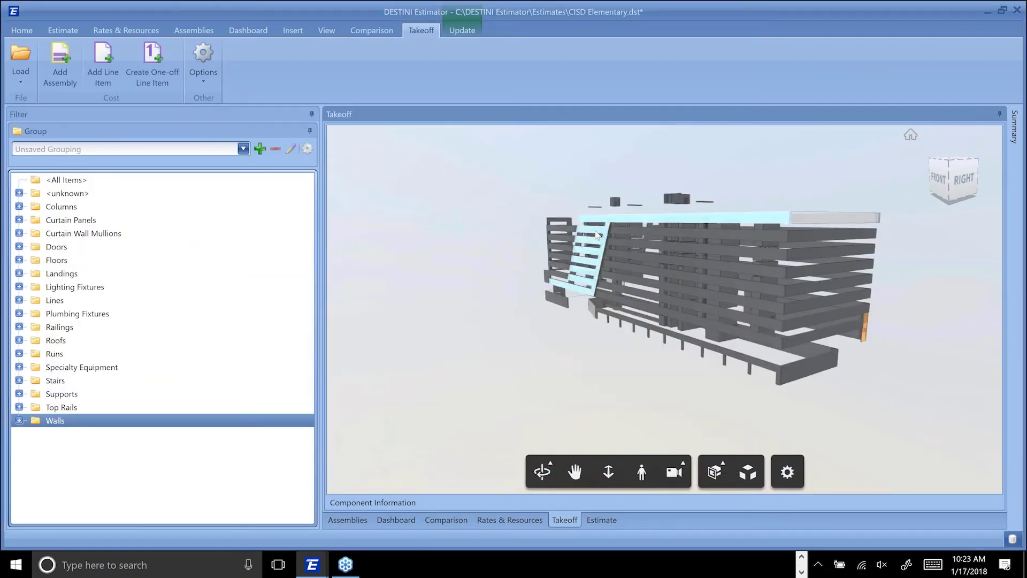
pyautogui.rightClick(596, 234)
pyautogui.click(557, 358)
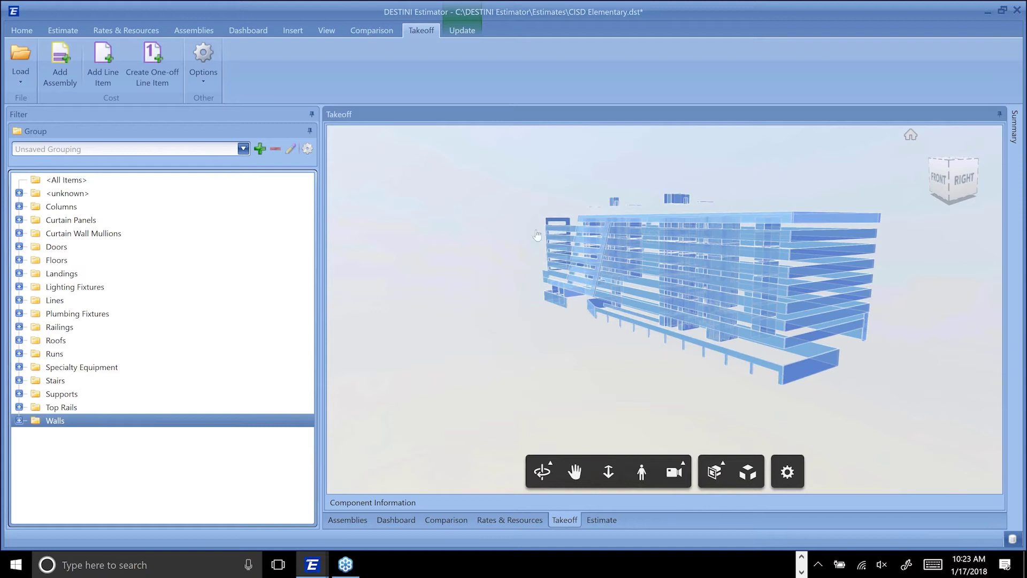
pyautogui.click(601, 234)
pyautogui.rightClick(604, 245)
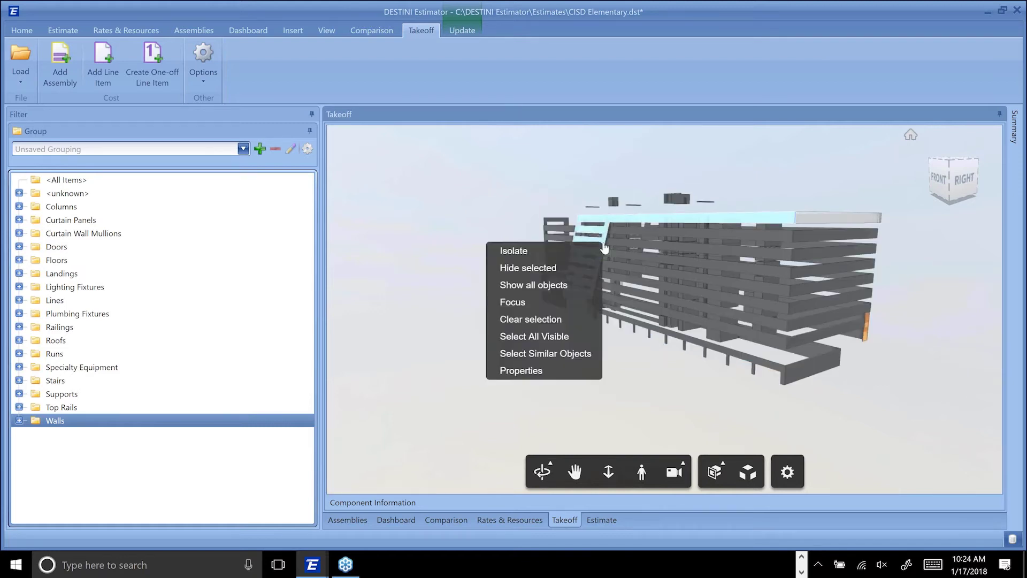
pyautogui.click(579, 353)
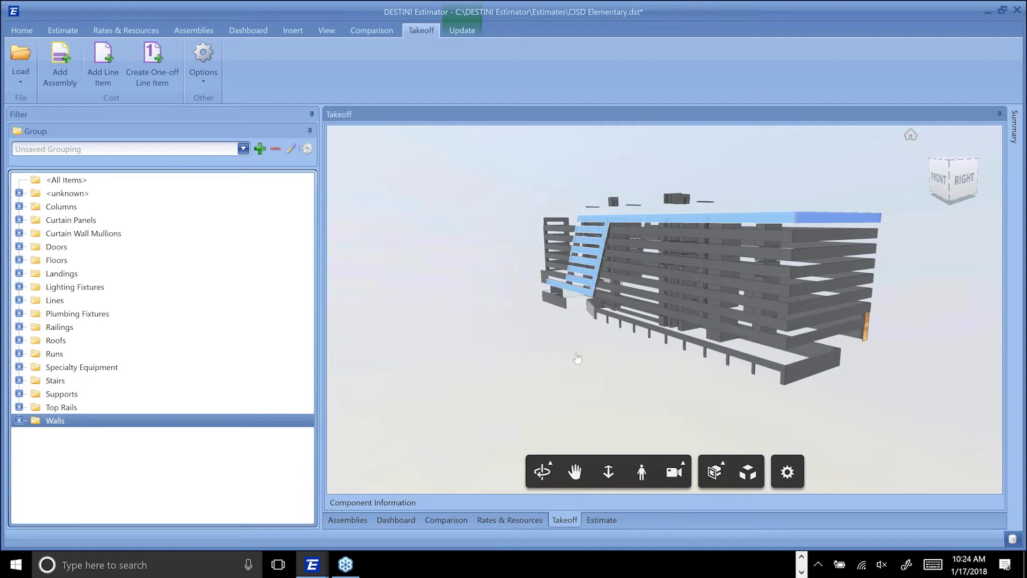
# - Add line item 0035 Metal Panels, Insulated, quantity 10,110.40 S.F. from model Area, totalling $396,125.49
pyautogui.click(104, 81)
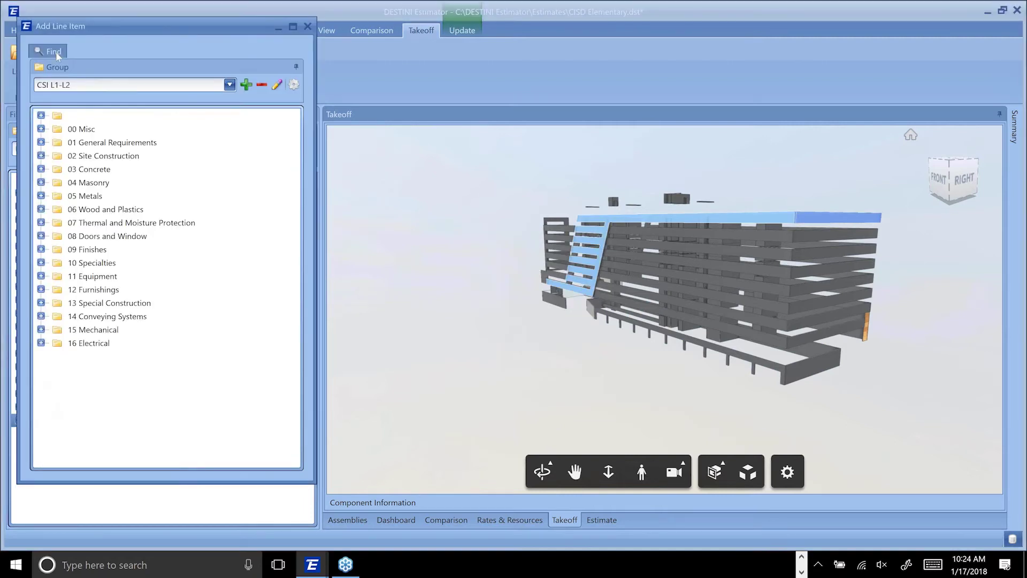
pyautogui.click(53, 51)
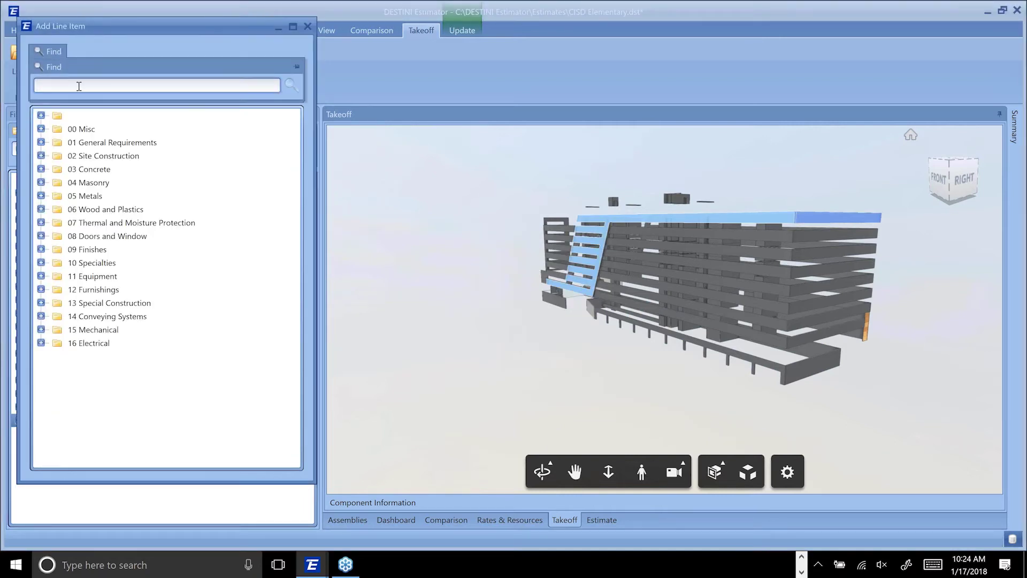
pyautogui.write('metal panel')
pyautogui.press('Return')
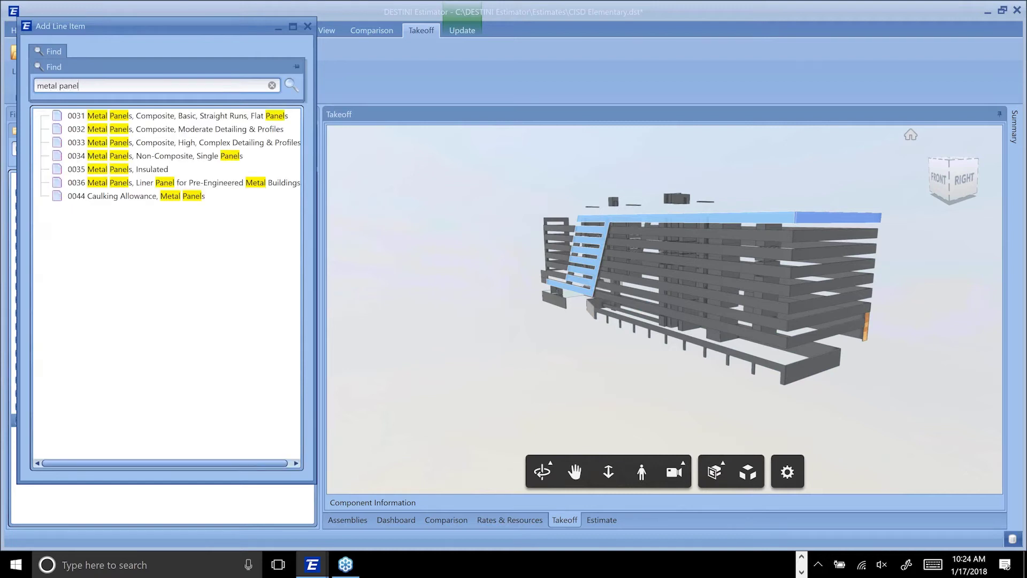
pyautogui.click(153, 170)
pyautogui.doubleClick(153, 170)
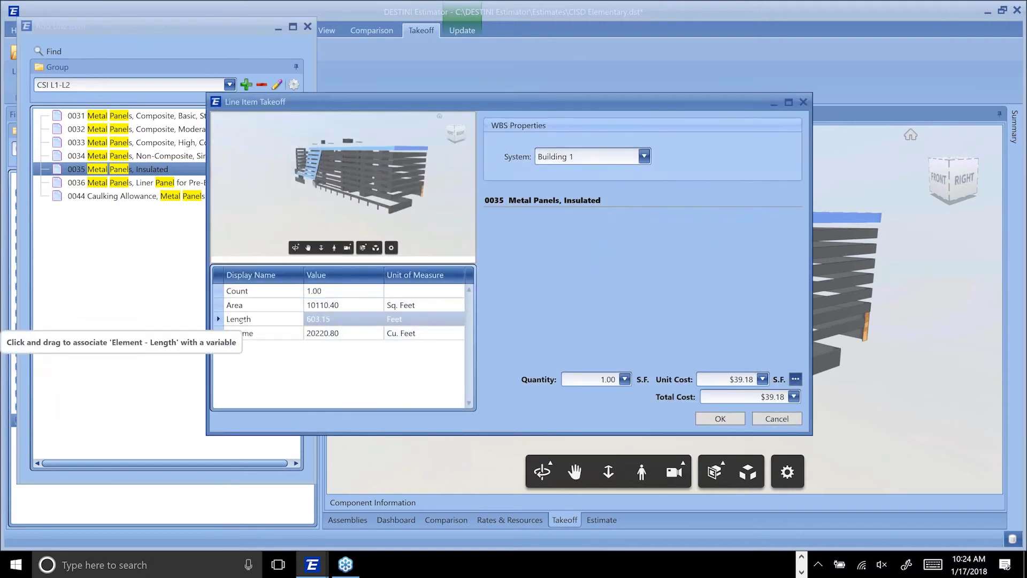
pyautogui.click(242, 319)
pyautogui.moveTo(242, 306); pyautogui.dragTo(579, 378)
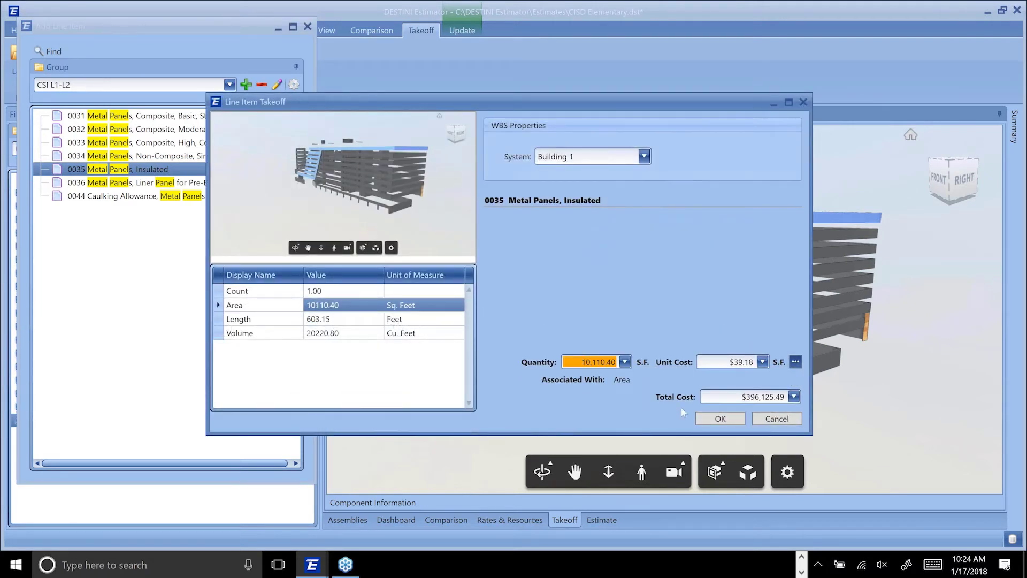
pyautogui.click(716, 420)
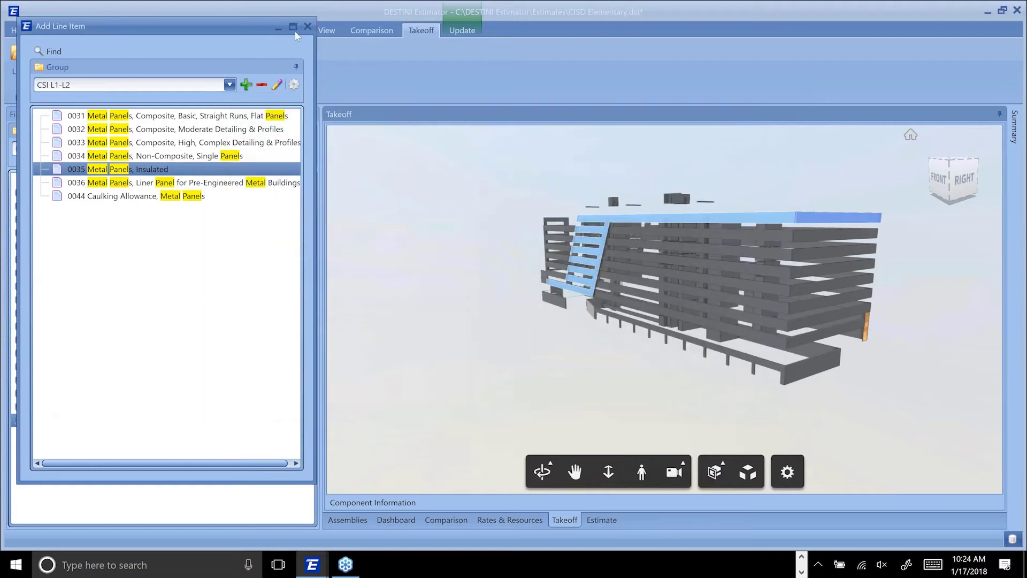
pyautogui.click(307, 26)
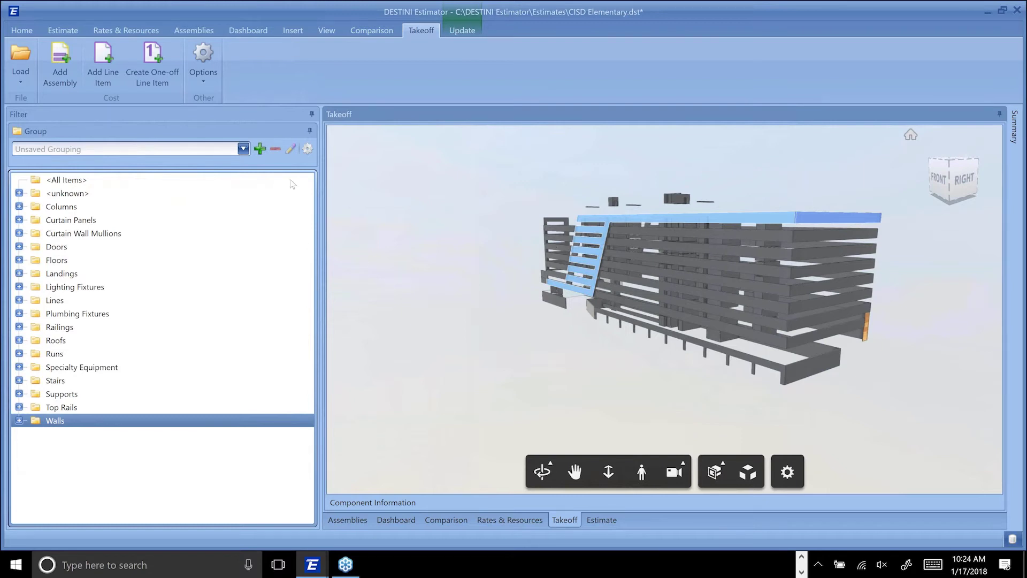
# - Group the takeoff tree by Is Mapped, moved to the top of the active grouping
pyautogui.click(307, 150)
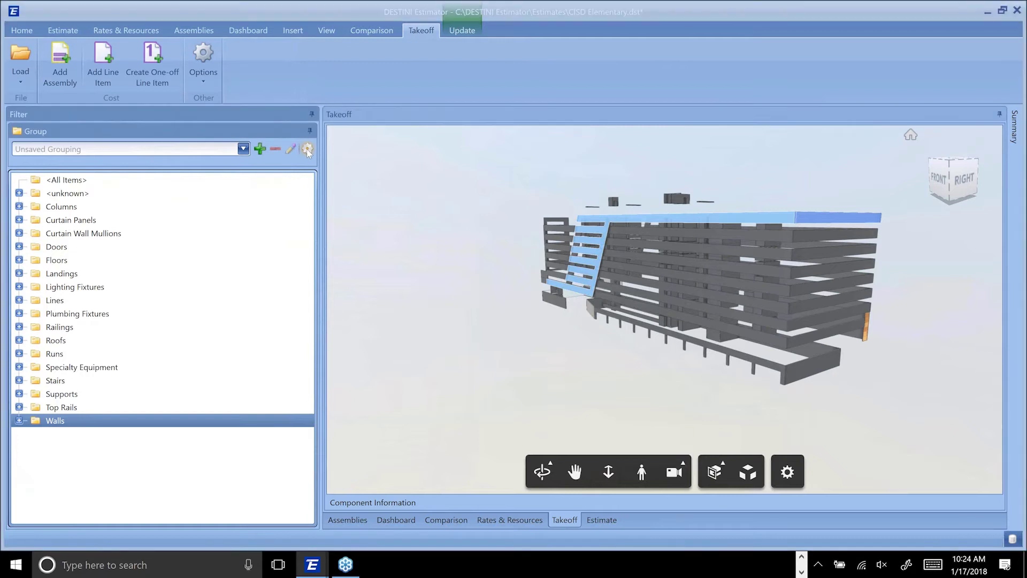
pyautogui.scroll(-3, 465, 241)
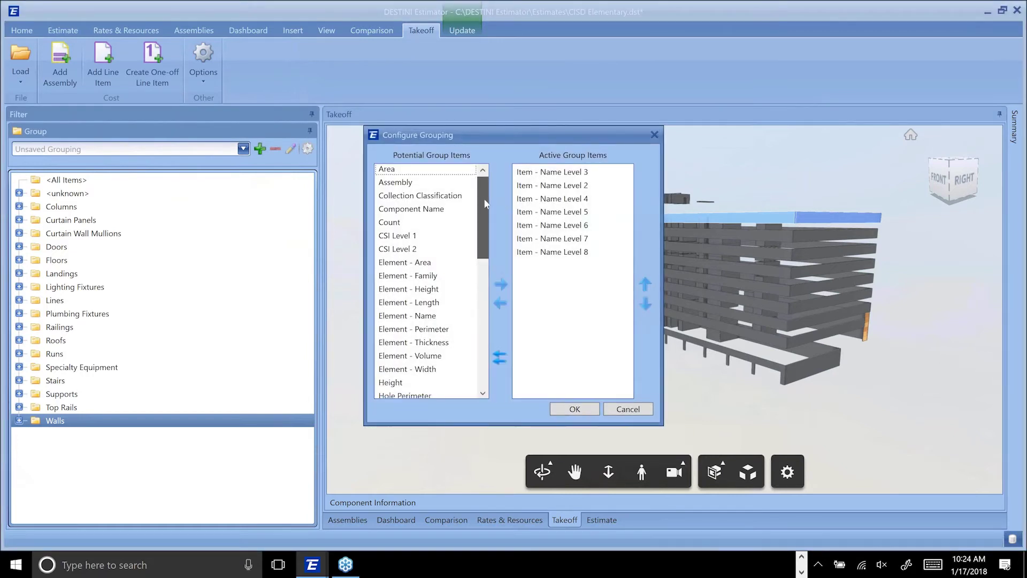
pyautogui.click(407, 325)
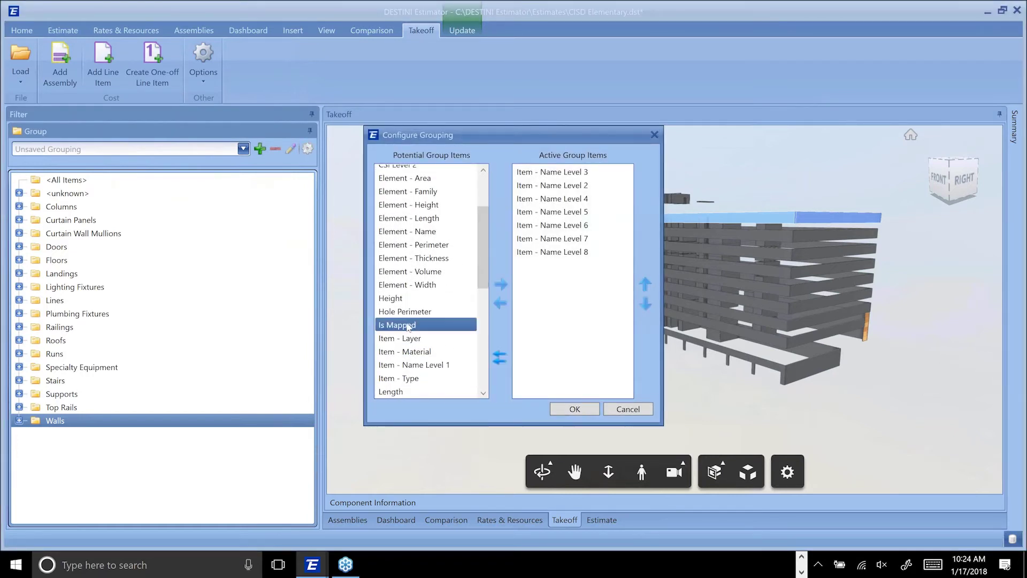
pyautogui.click(501, 284)
pyautogui.click(535, 265)
pyautogui.click(646, 284)
pyautogui.click(646, 283)
pyautogui.click(645, 283)
pyautogui.click(645, 283)
pyautogui.click(646, 283)
pyautogui.click(645, 283)
pyautogui.click(645, 283)
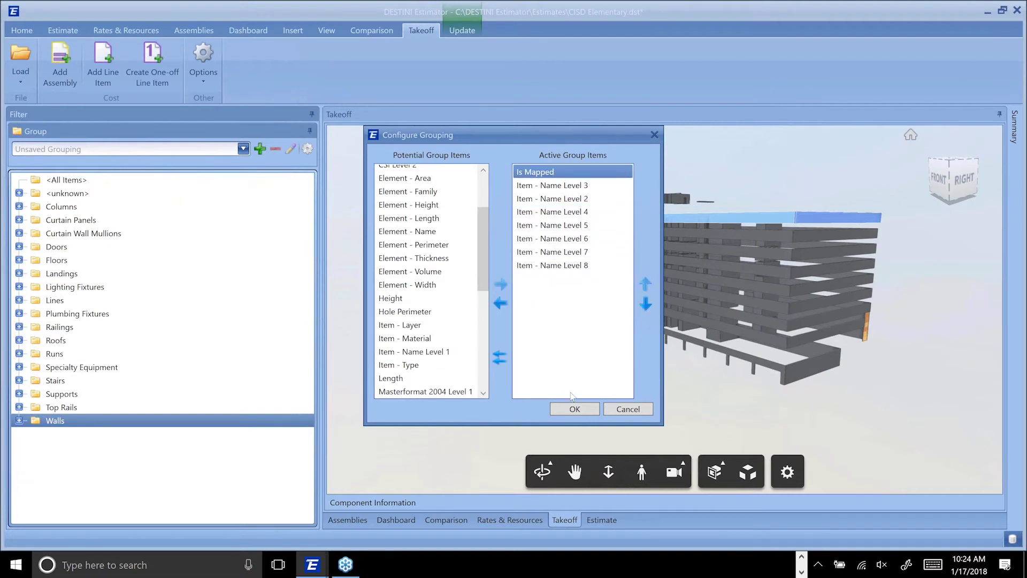
pyautogui.click(575, 409)
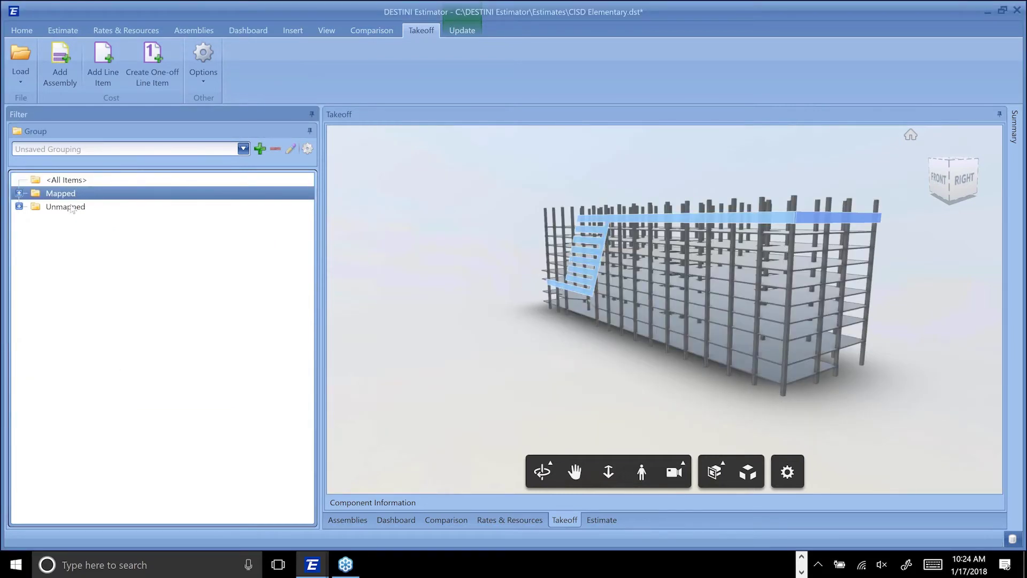
# - Show the Unmapped items and select a facade band plus all similar objects
pyautogui.click(68, 209)
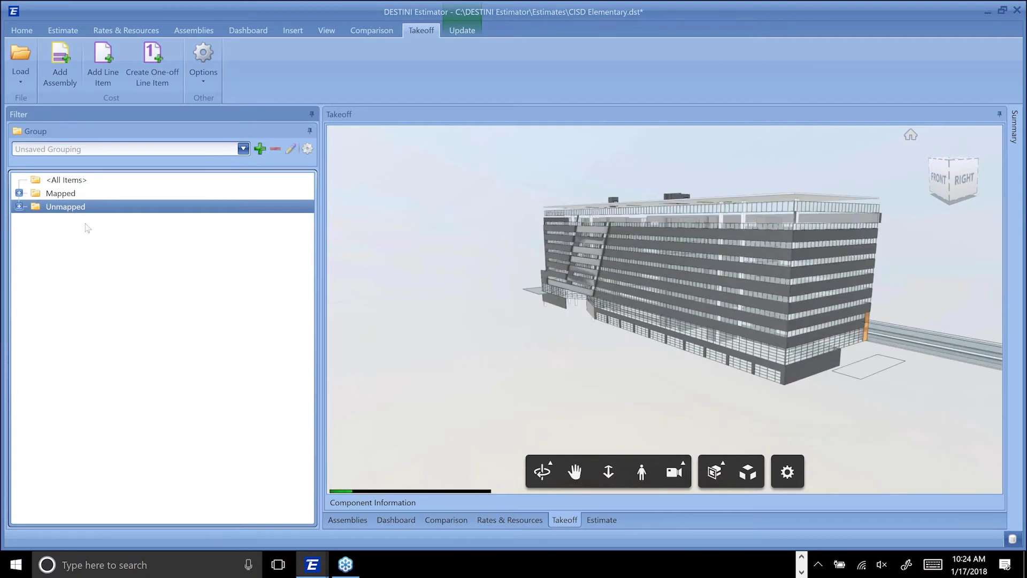
pyautogui.click(674, 300)
pyautogui.rightClick(674, 297)
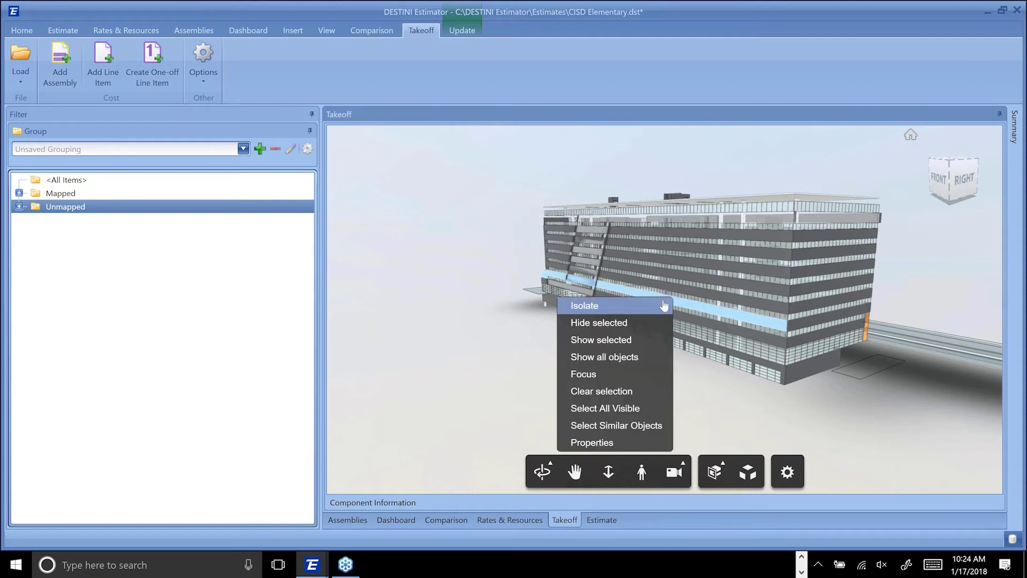
pyautogui.click(649, 426)
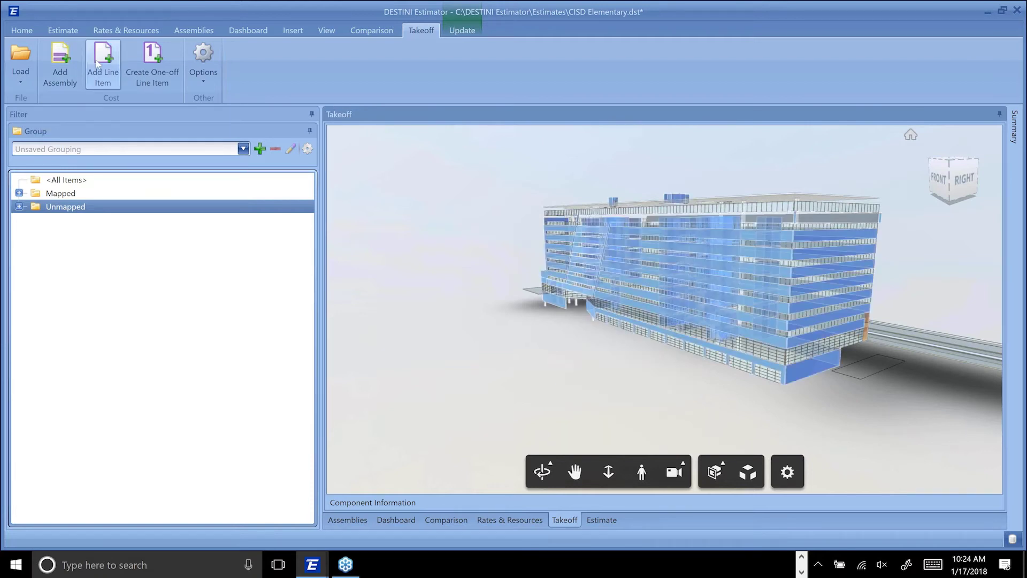
# - Add precast item 0002 Basic Panel at 206,070.64 S.F. from model Area, totalling $6,594,260.60
pyautogui.click(122, 86)
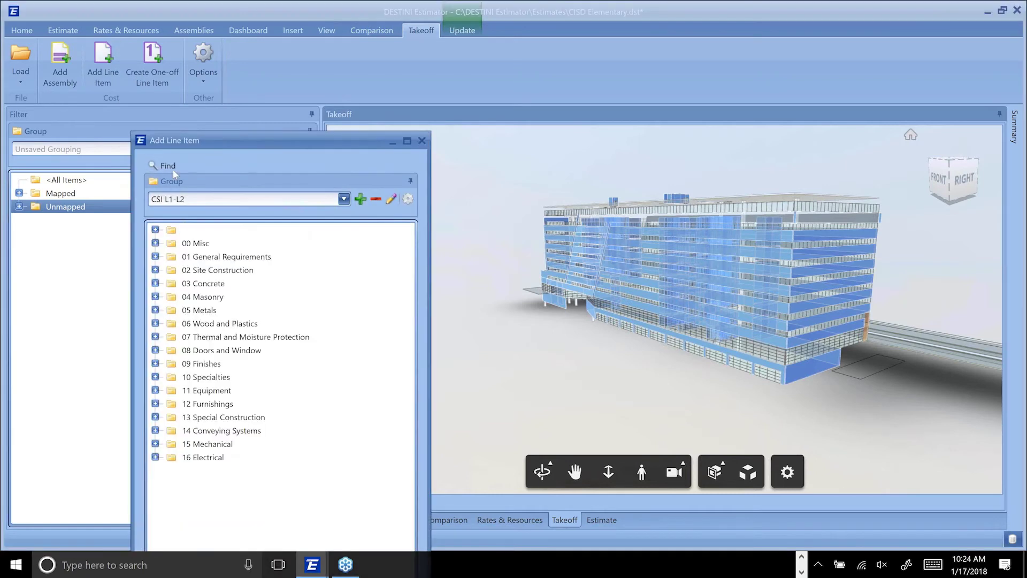
pyautogui.write('precast')
pyautogui.press('Return')
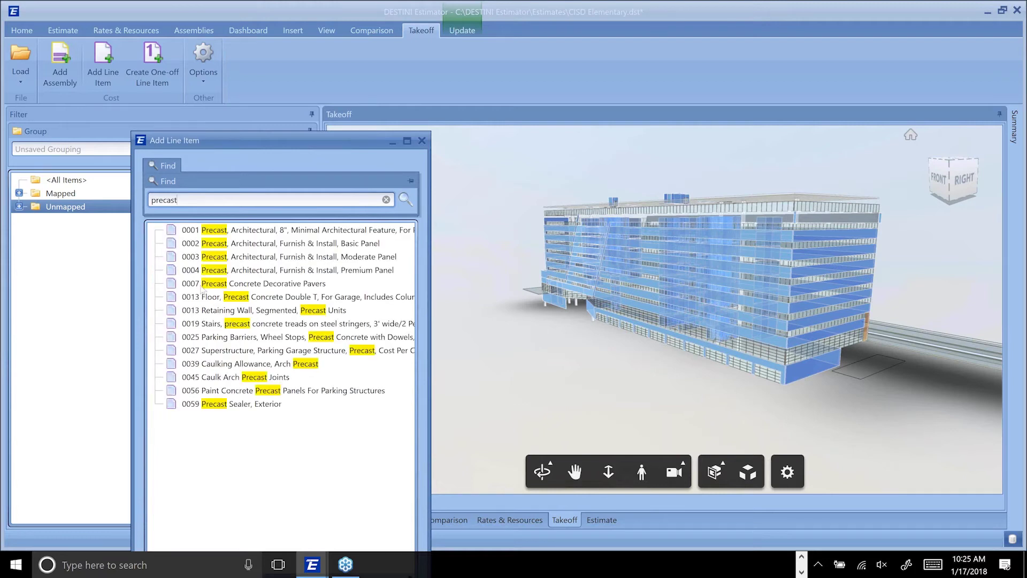
pyautogui.click(283, 244)
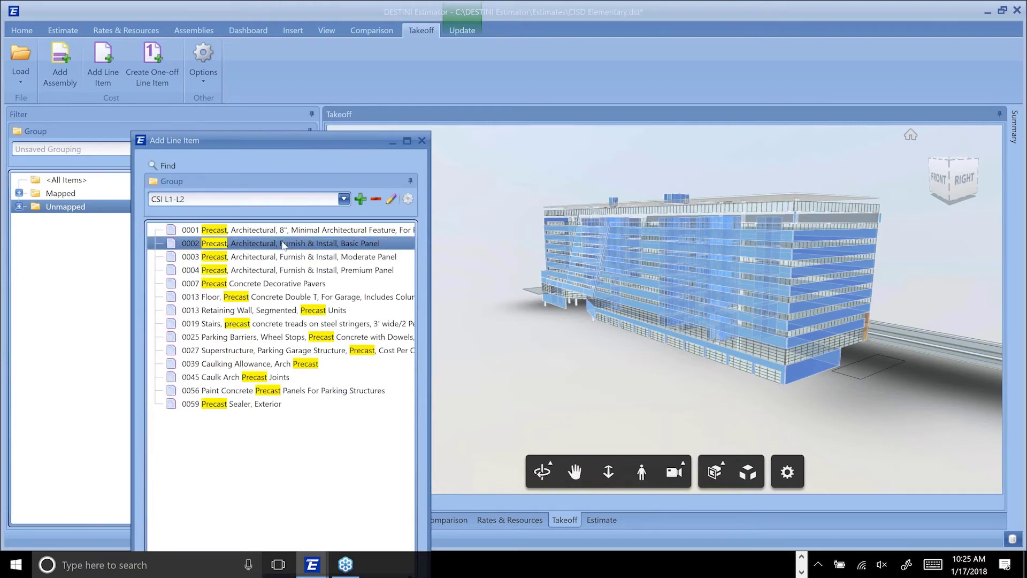
pyautogui.doubleClick(283, 245)
pyautogui.moveTo(331, 305); pyautogui.dragTo(593, 380)
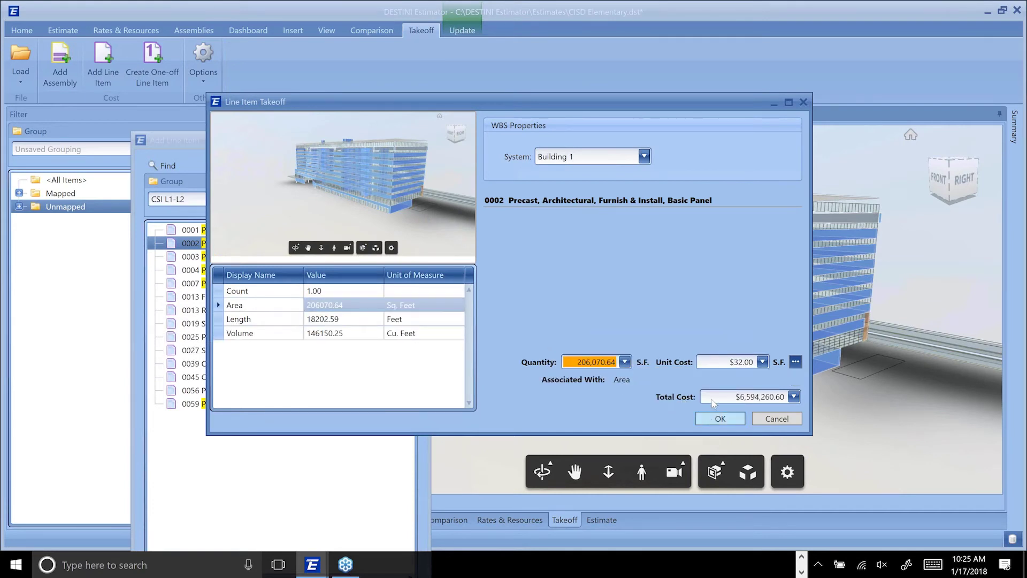
pyautogui.click(720, 419)
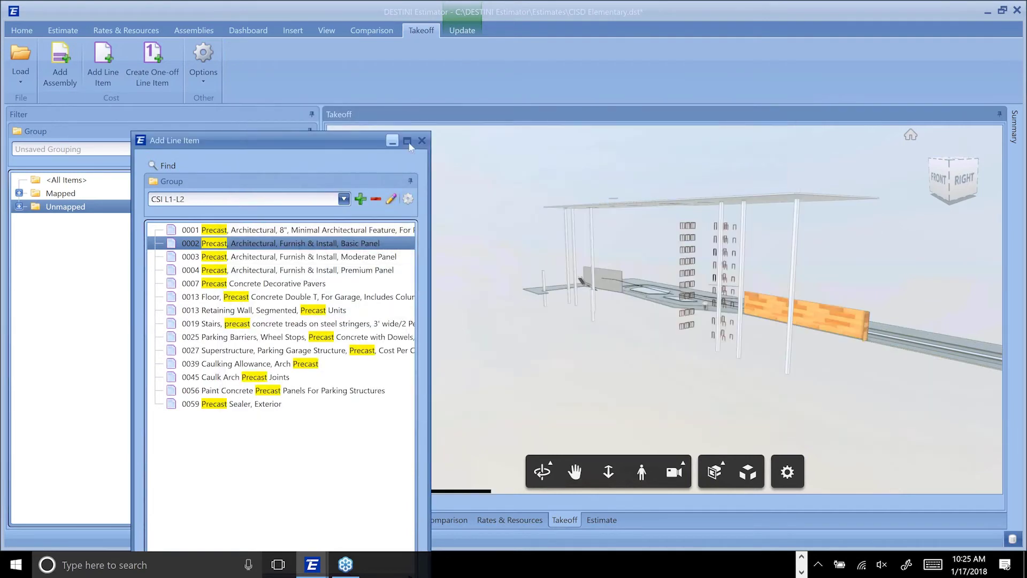
pyautogui.click(422, 141)
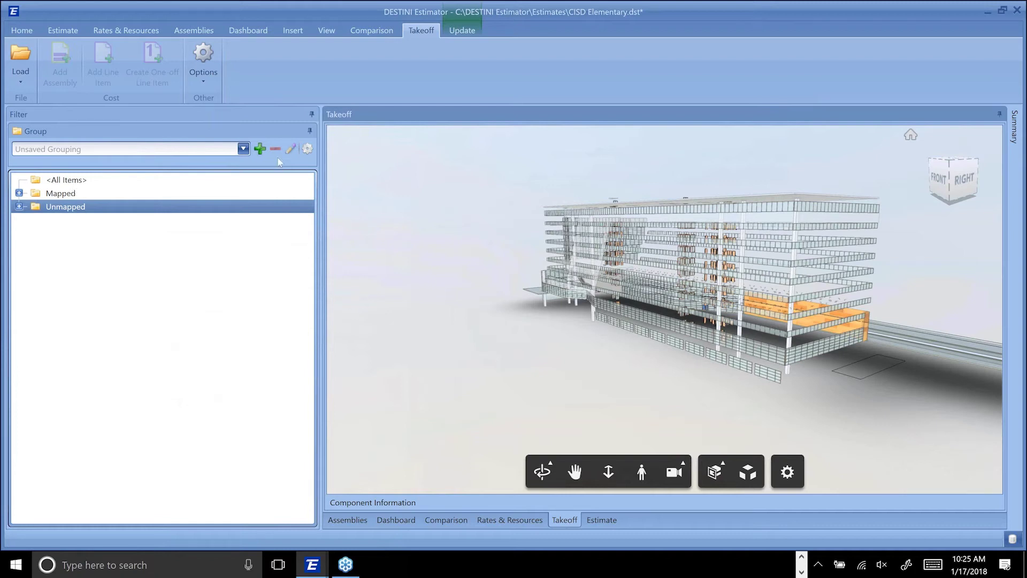
# - Remove Is Mapped from the grouping so all items show by element category
pyautogui.click(306, 150)
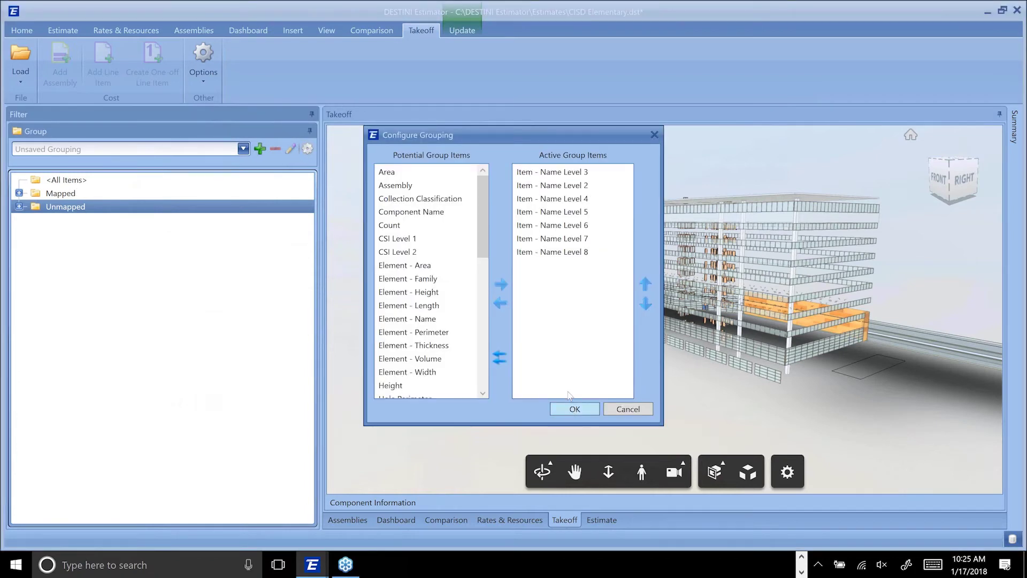
pyautogui.click(573, 409)
pyautogui.click(70, 179)
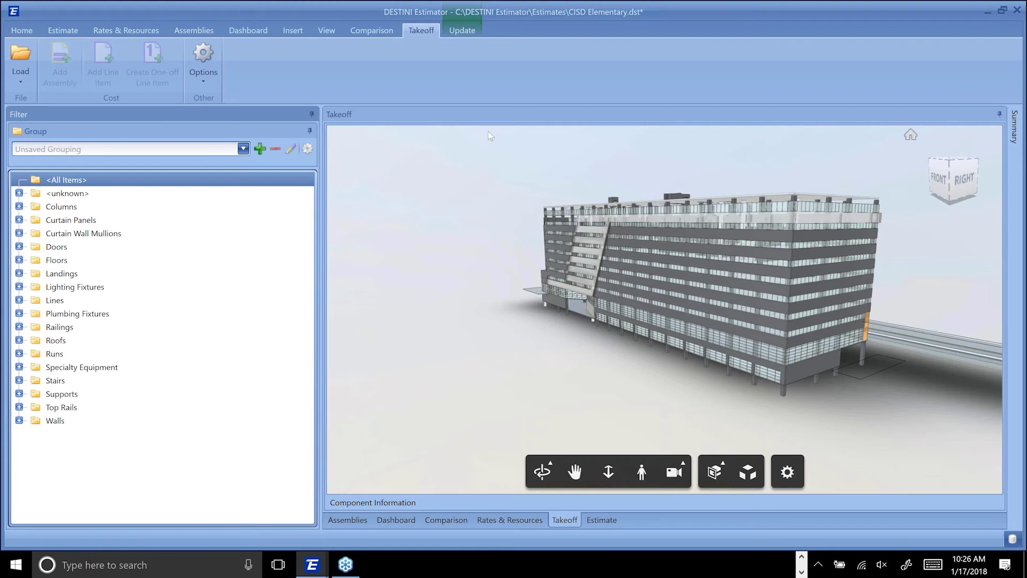
pyautogui.click(459, 32)
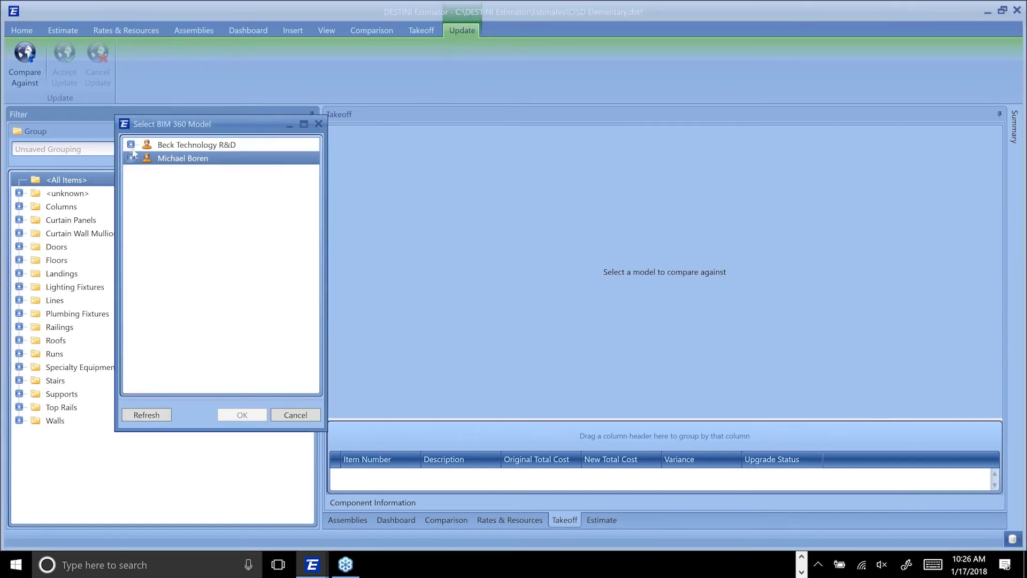
pyautogui.click(131, 144)
pyautogui.click(146, 158)
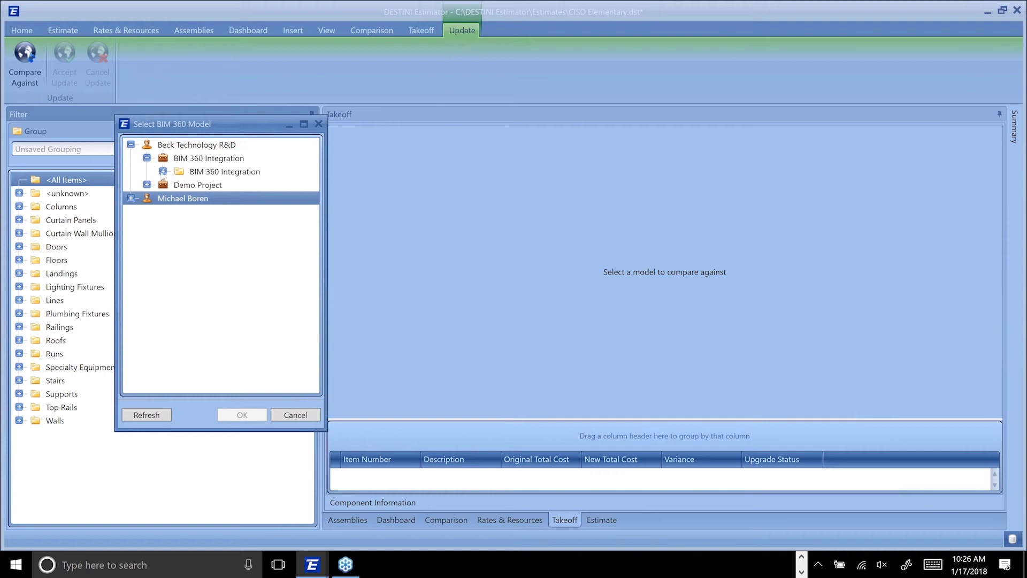
pyautogui.click(163, 172)
pyautogui.click(179, 252)
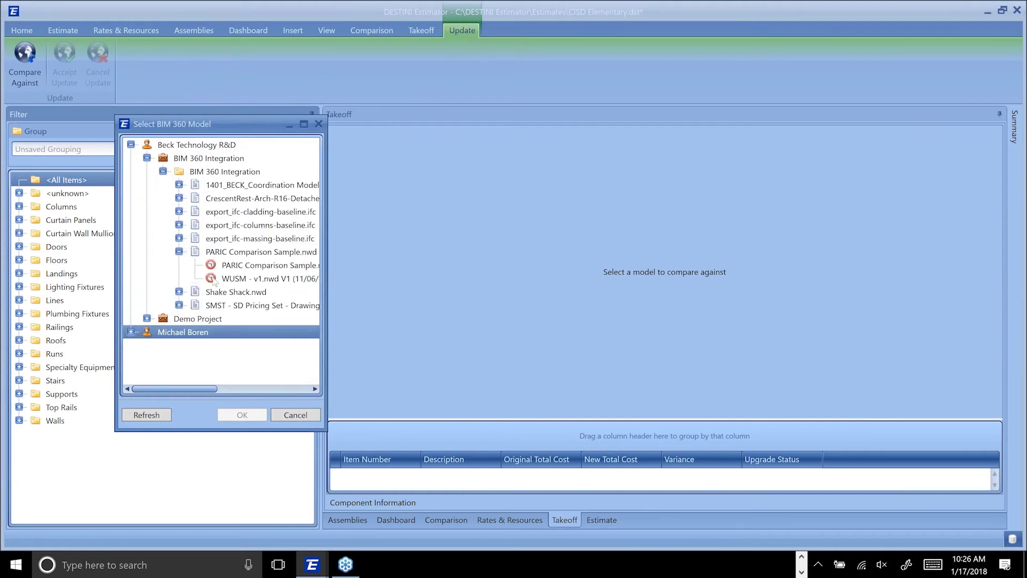
pyautogui.moveTo(320, 266); pyautogui.dragTo(424, 270)
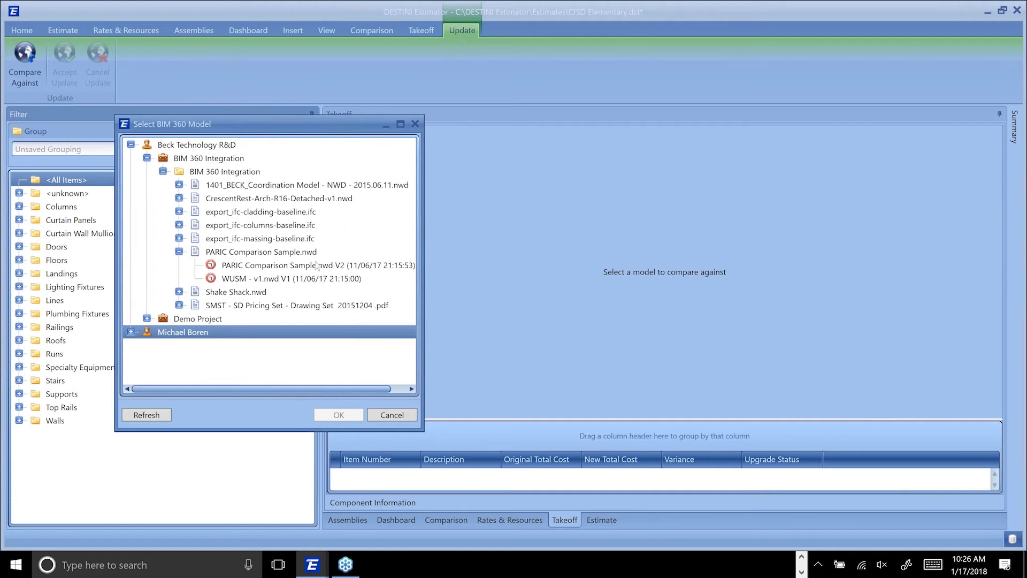
pyautogui.moveTo(425, 244); pyautogui.dragTo(340, 229)
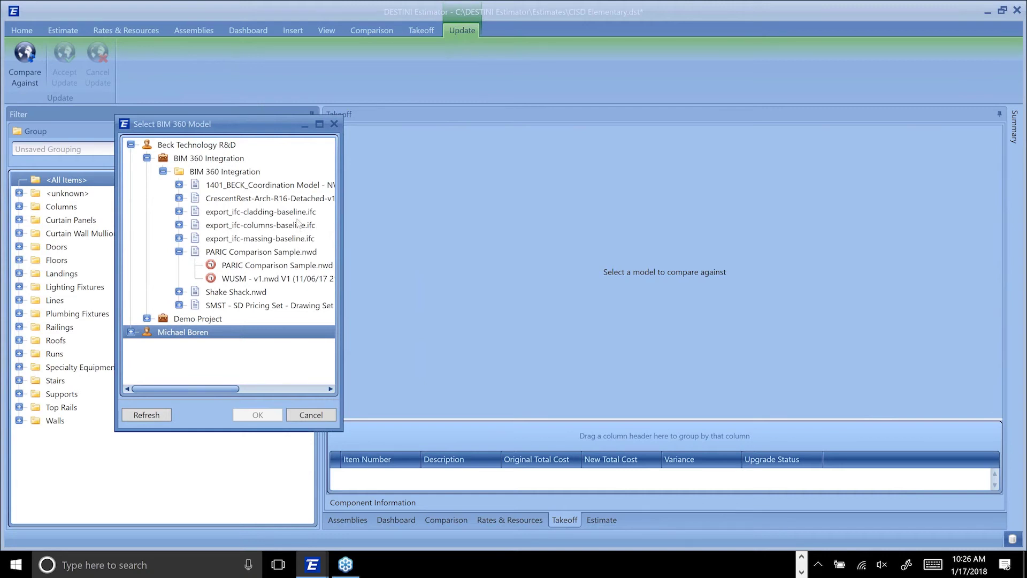
pyautogui.click(335, 124)
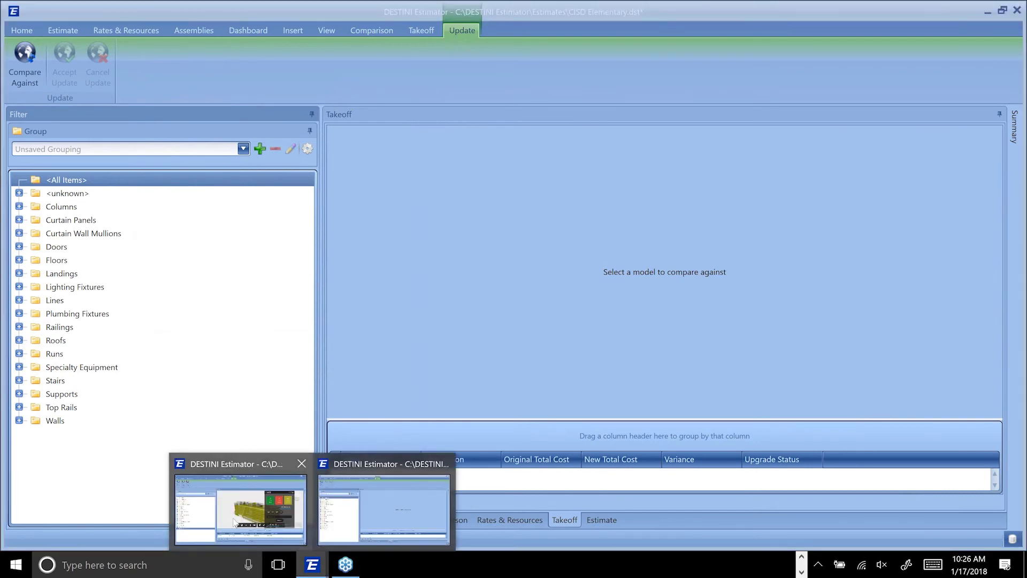
# - Switch to the Woodward Hospital estimate and list cost variances for <All Items> in an enlarged grid
pyautogui.click(235, 516)
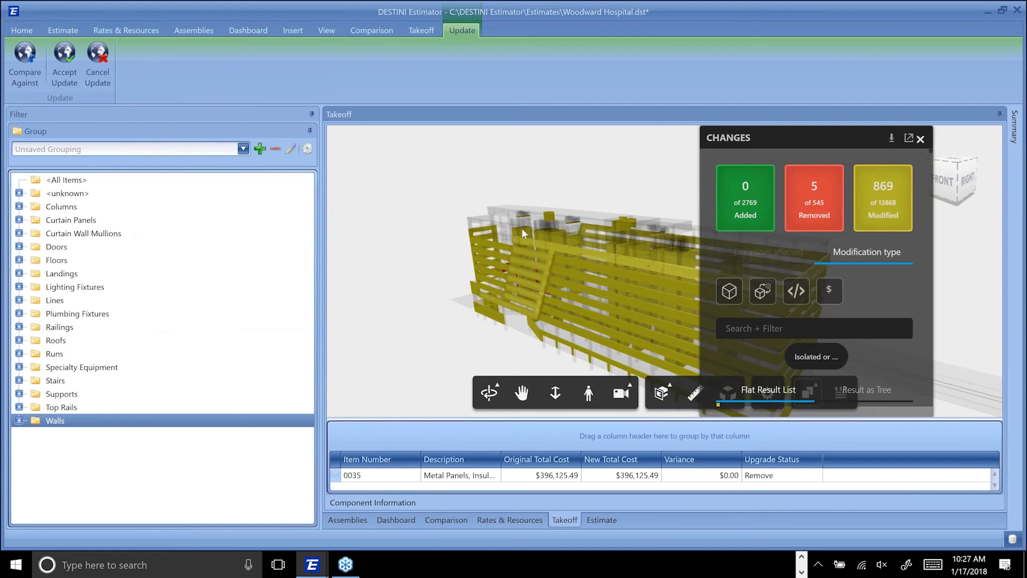
pyautogui.click(73, 182)
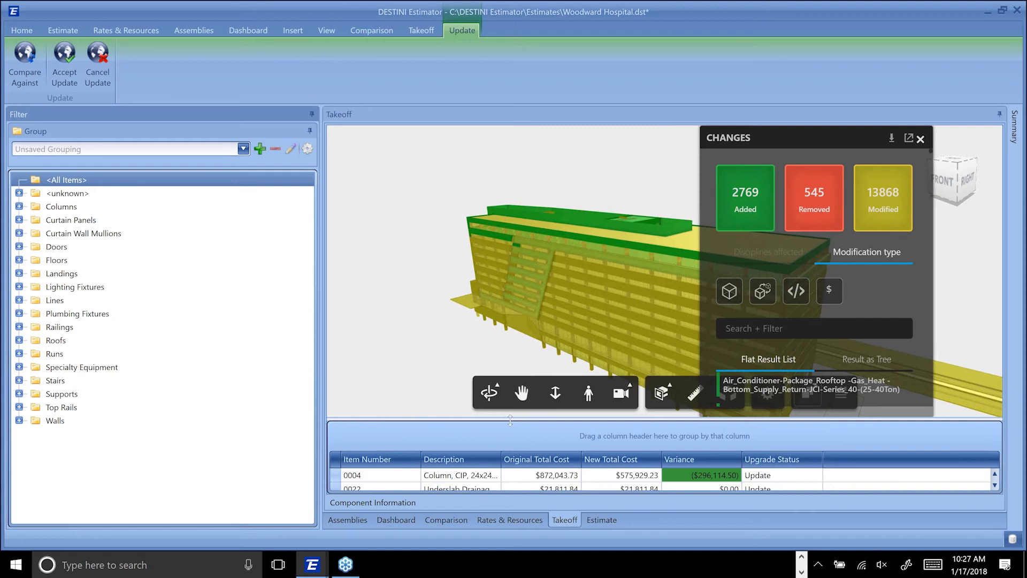
pyautogui.moveTo(510, 421); pyautogui.dragTo(513, 239)
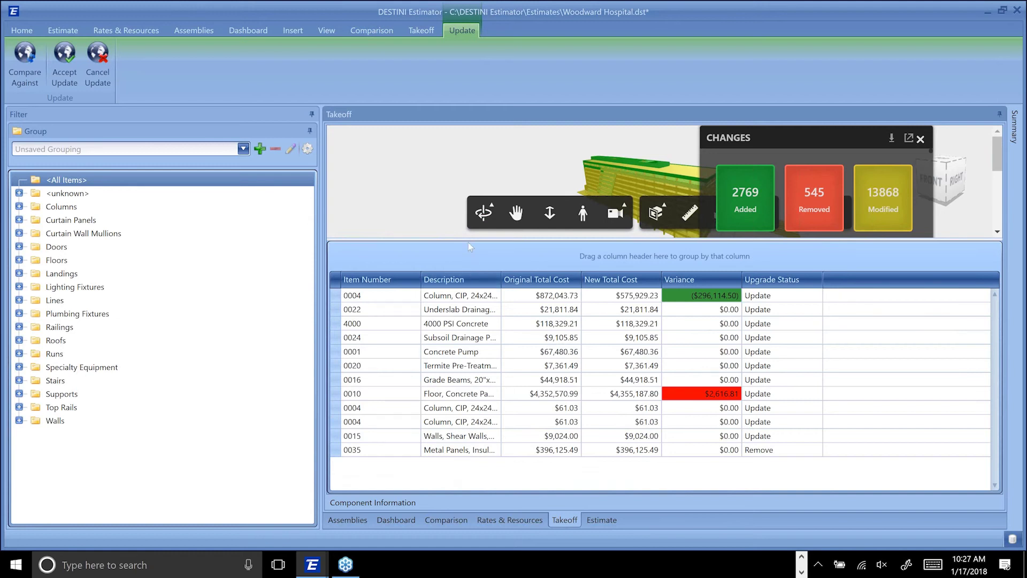
# - Lower the splitter between the 3D view and takeoff grid to enlarge the comparison model
pyautogui.moveTo(469, 242); pyautogui.dragTo(469, 250)
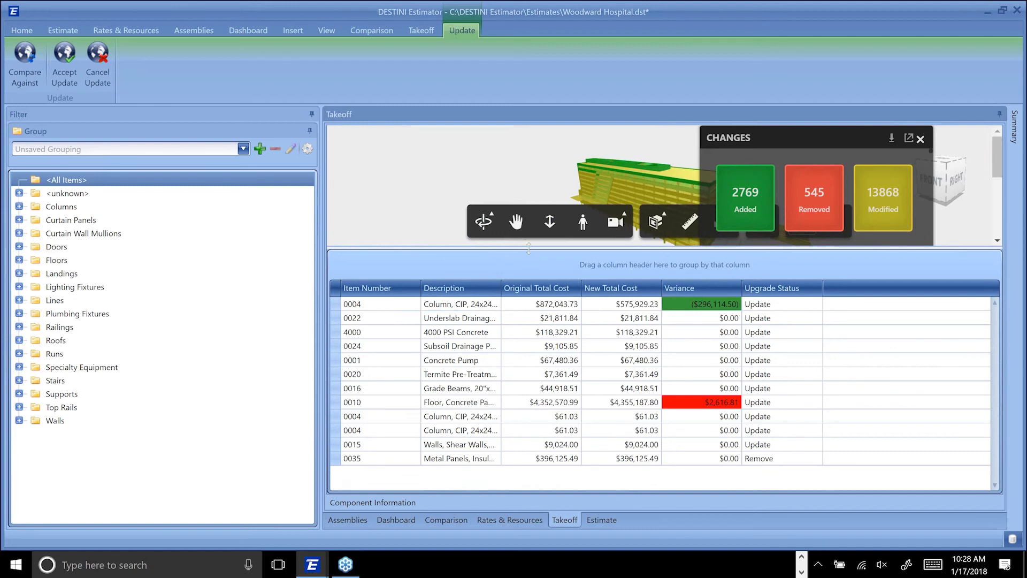
pyautogui.moveTo(529, 248); pyautogui.dragTo(536, 384)
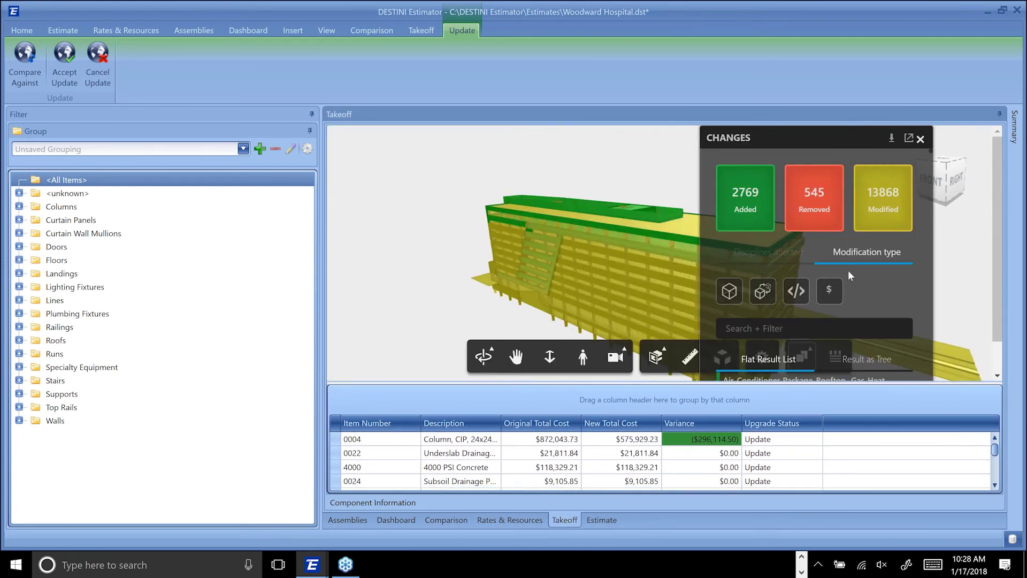
# - Hide removed elements and limit highlighted changes to cost-modified elements with the $ filter
pyautogui.click(807, 211)
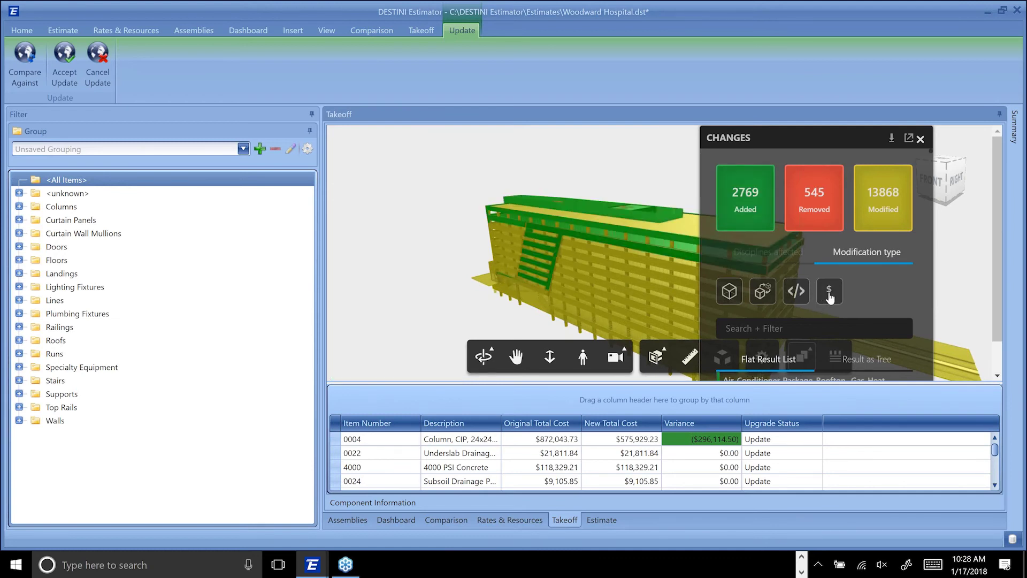
pyautogui.click(829, 293)
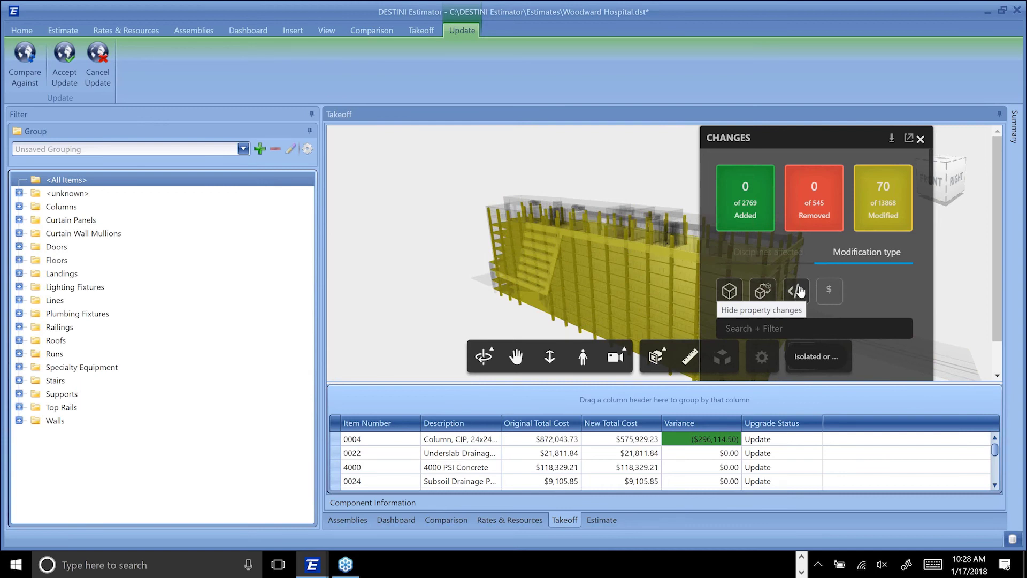
# - Exclude more modification types and show the yellow floor's version 1–2 change details
pyautogui.click(799, 291)
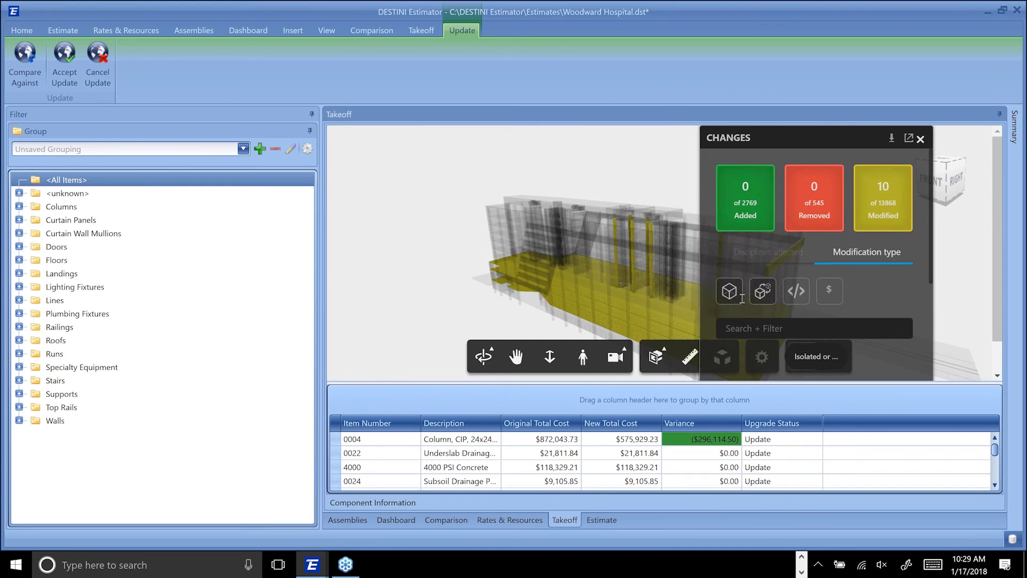
pyautogui.click(729, 300)
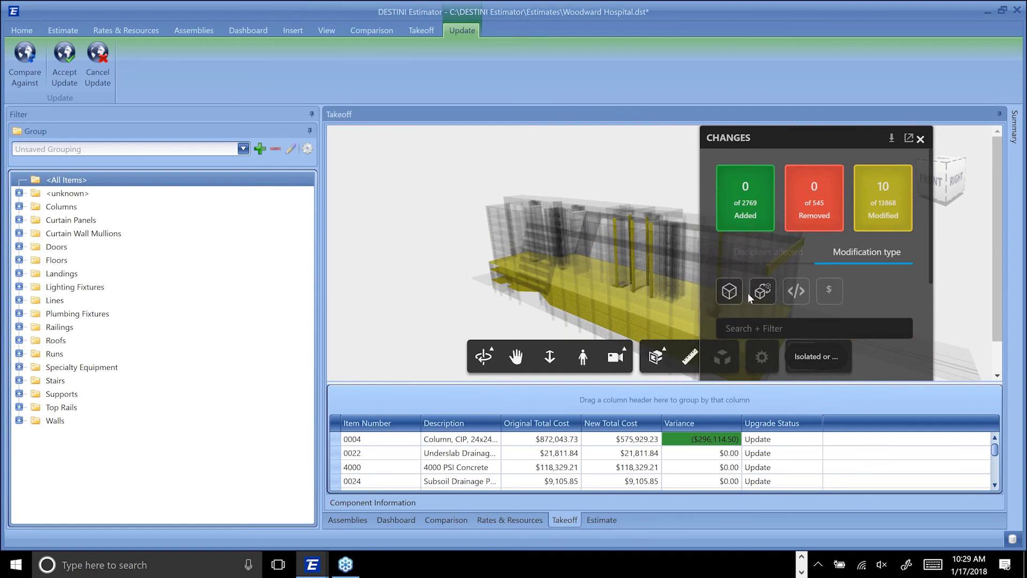
pyautogui.click(763, 292)
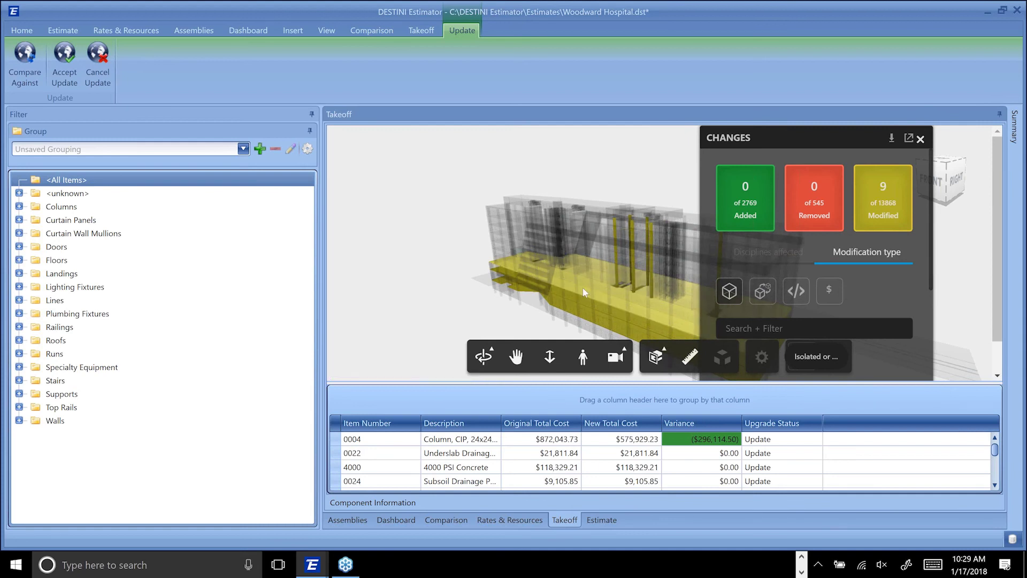
pyautogui.click(585, 292)
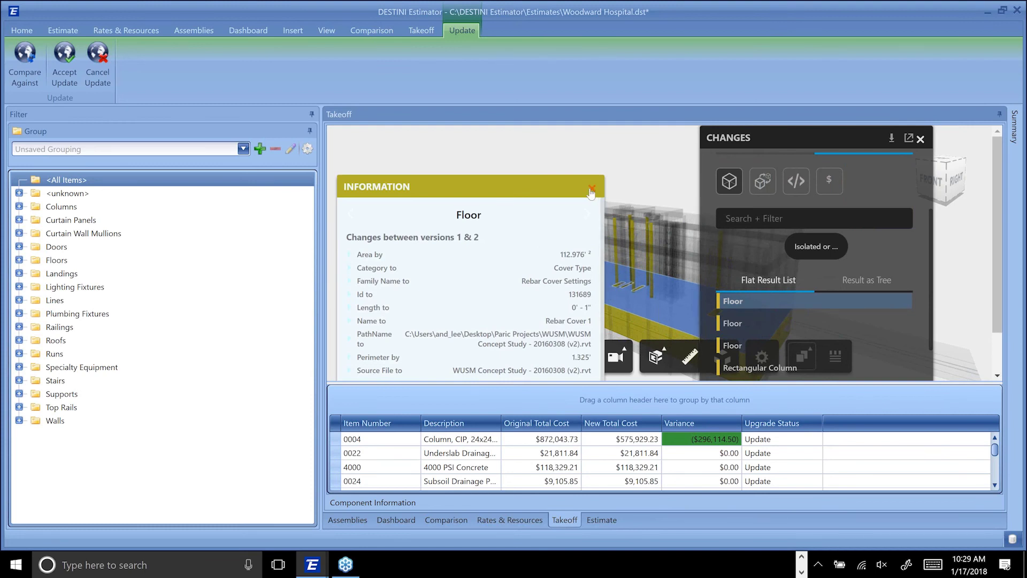
# - Close the floor details, show results as a tree, re-include property changes and enlarge the grid
pyautogui.click(592, 190)
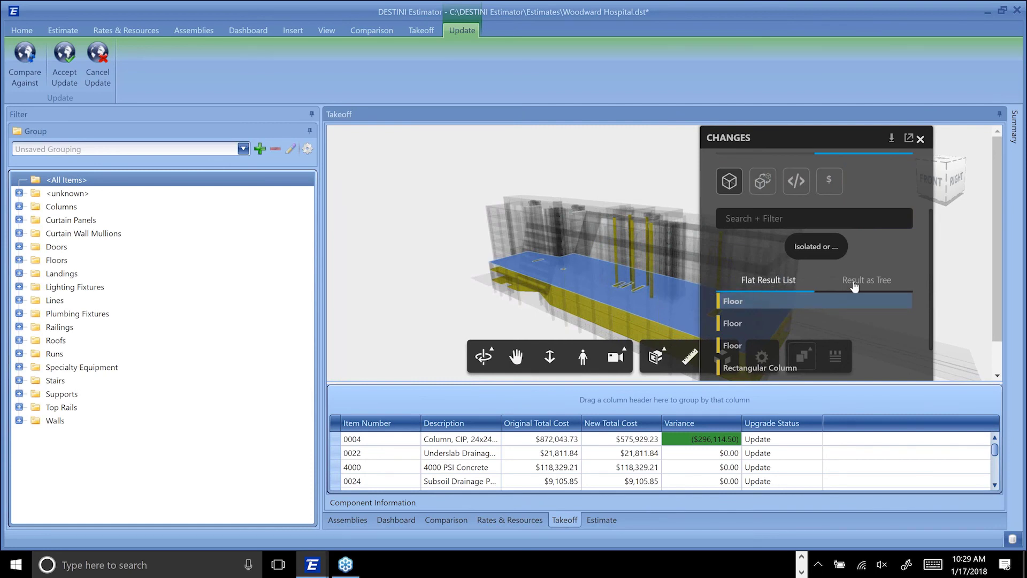
pyautogui.click(854, 284)
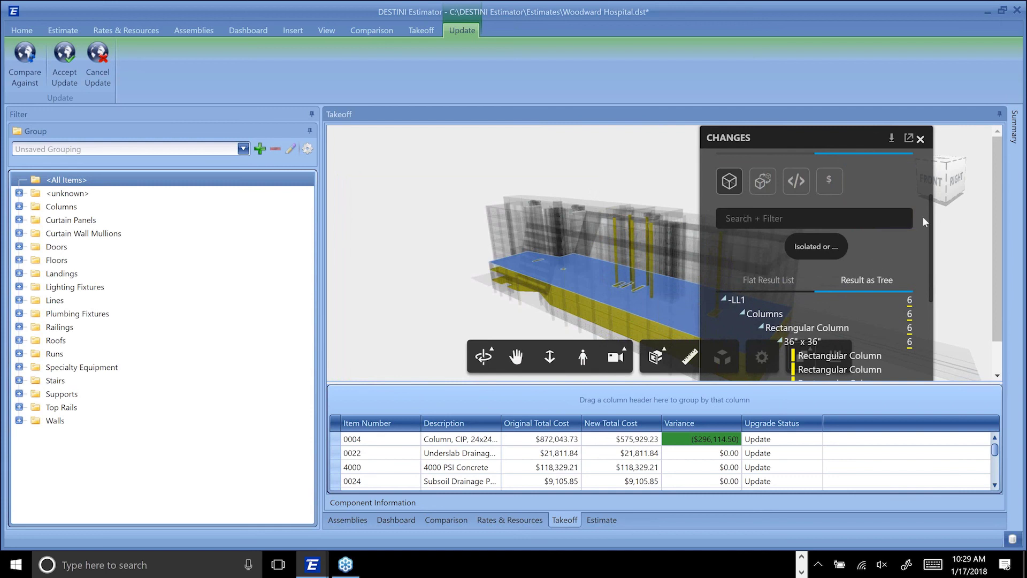
pyautogui.scroll(3, 859, 240)
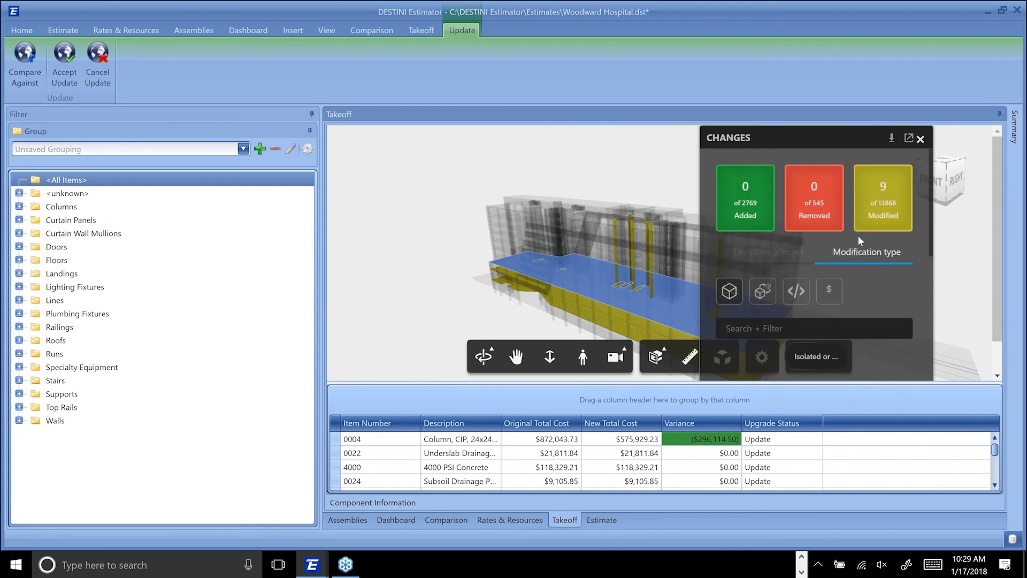
pyautogui.click(801, 303)
pyautogui.click(762, 291)
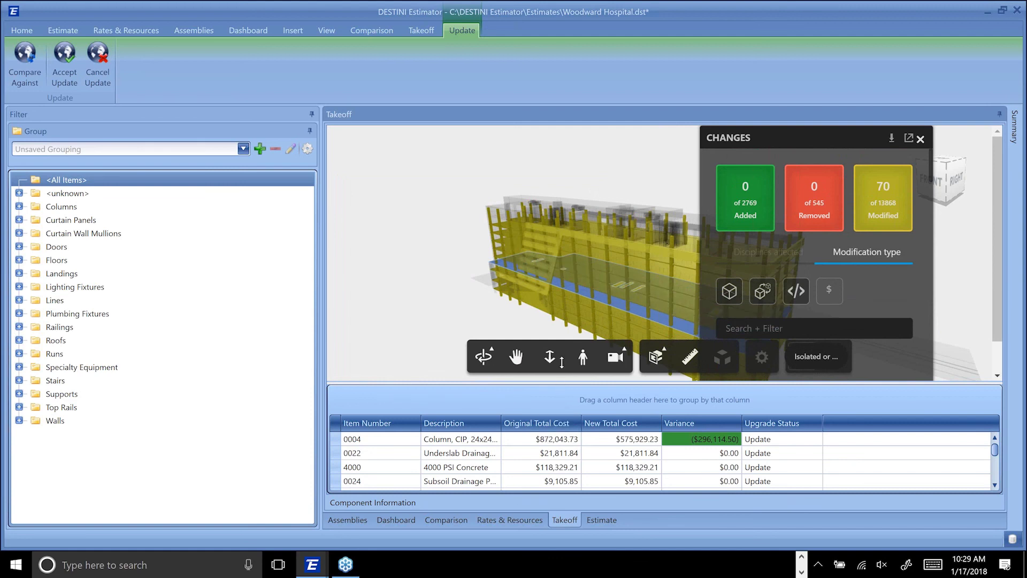
pyautogui.moveTo(651, 383); pyautogui.dragTo(651, 243)
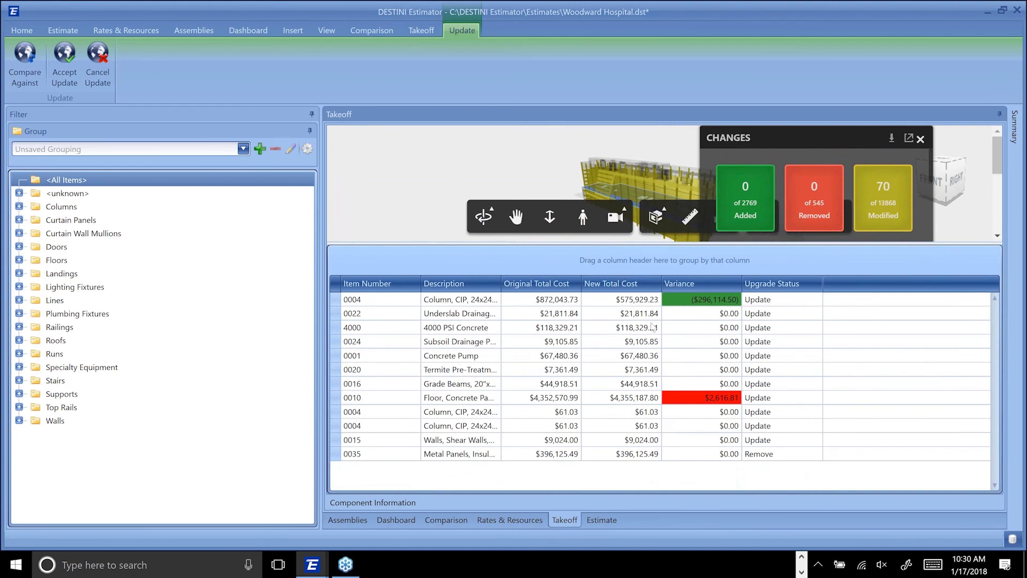
# - Leave item 0004's Upgrade Status on Update, enlarge the 3D view, and accept the update
pyautogui.click(790, 299)
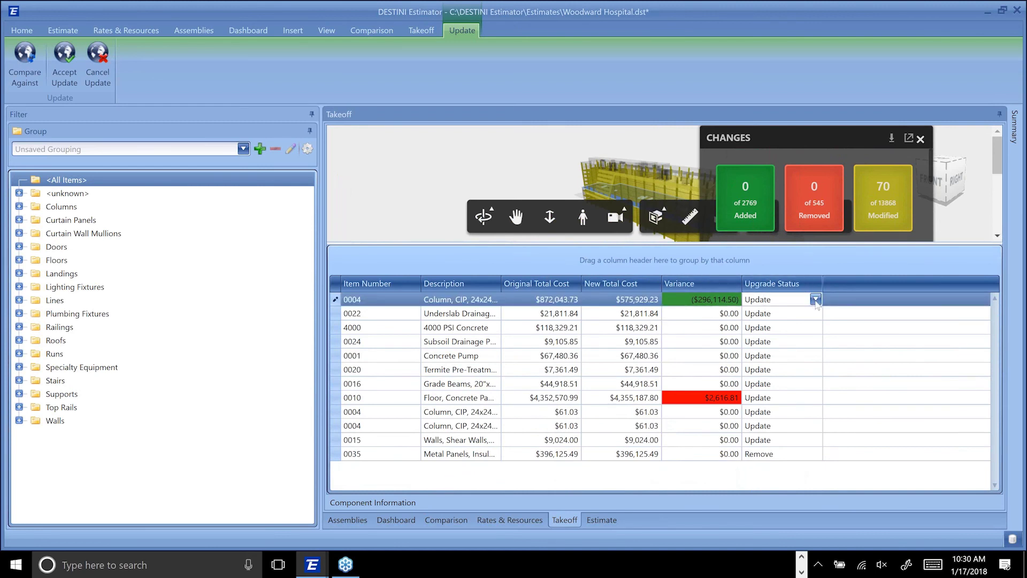
pyautogui.click(815, 299)
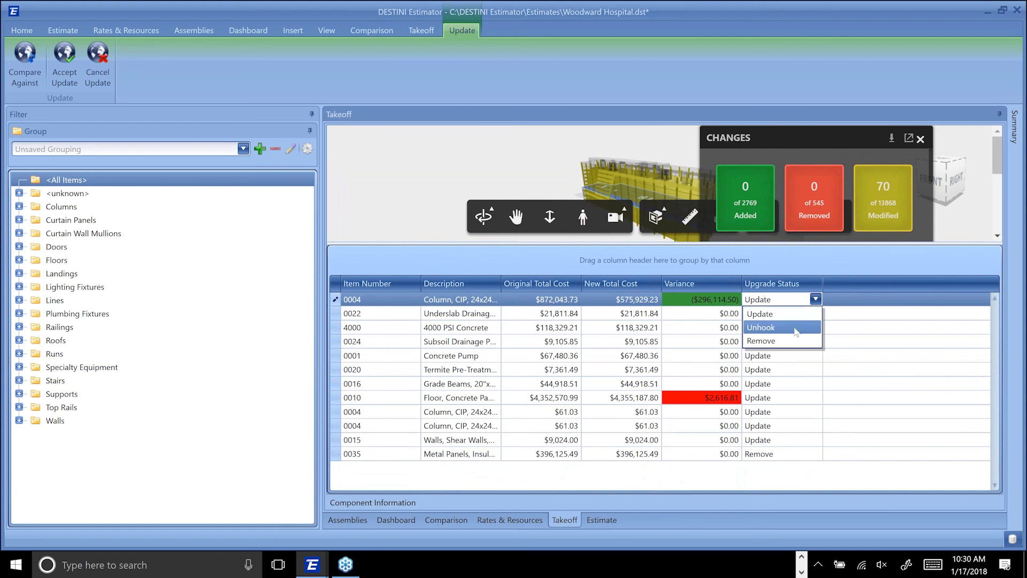
pyautogui.click(790, 304)
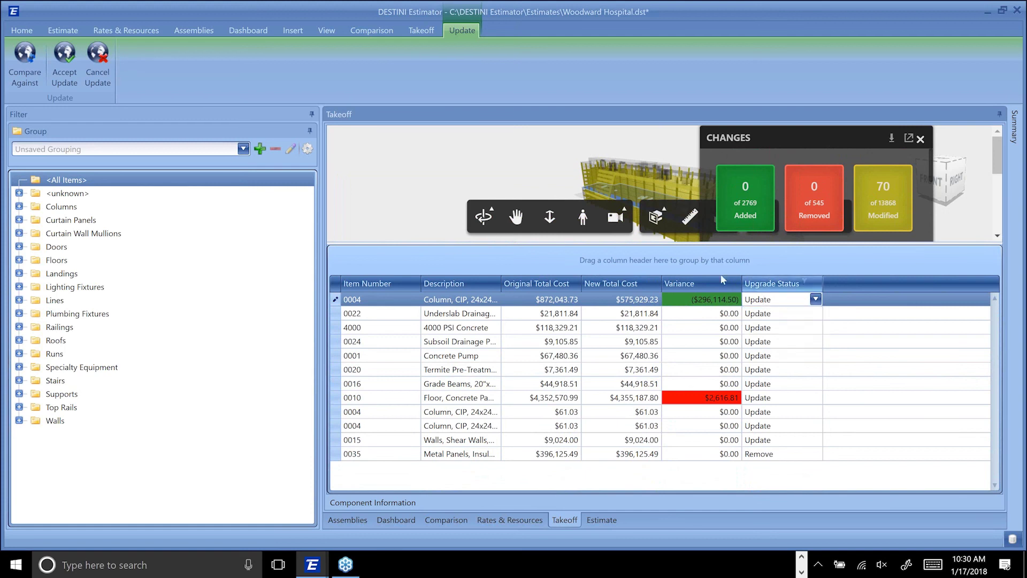
pyautogui.moveTo(699, 243); pyautogui.dragTo(706, 334)
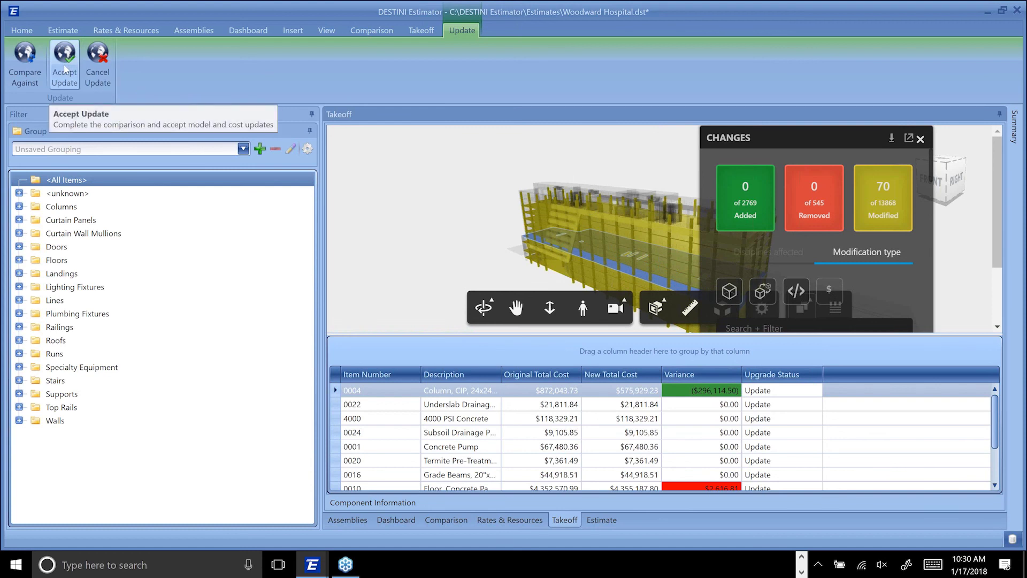
pyautogui.click(64, 68)
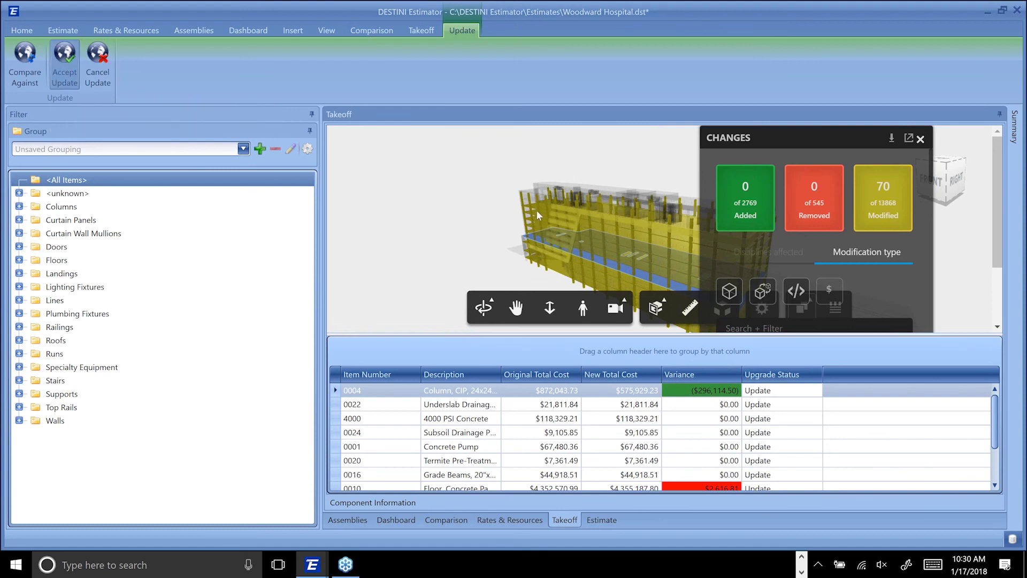